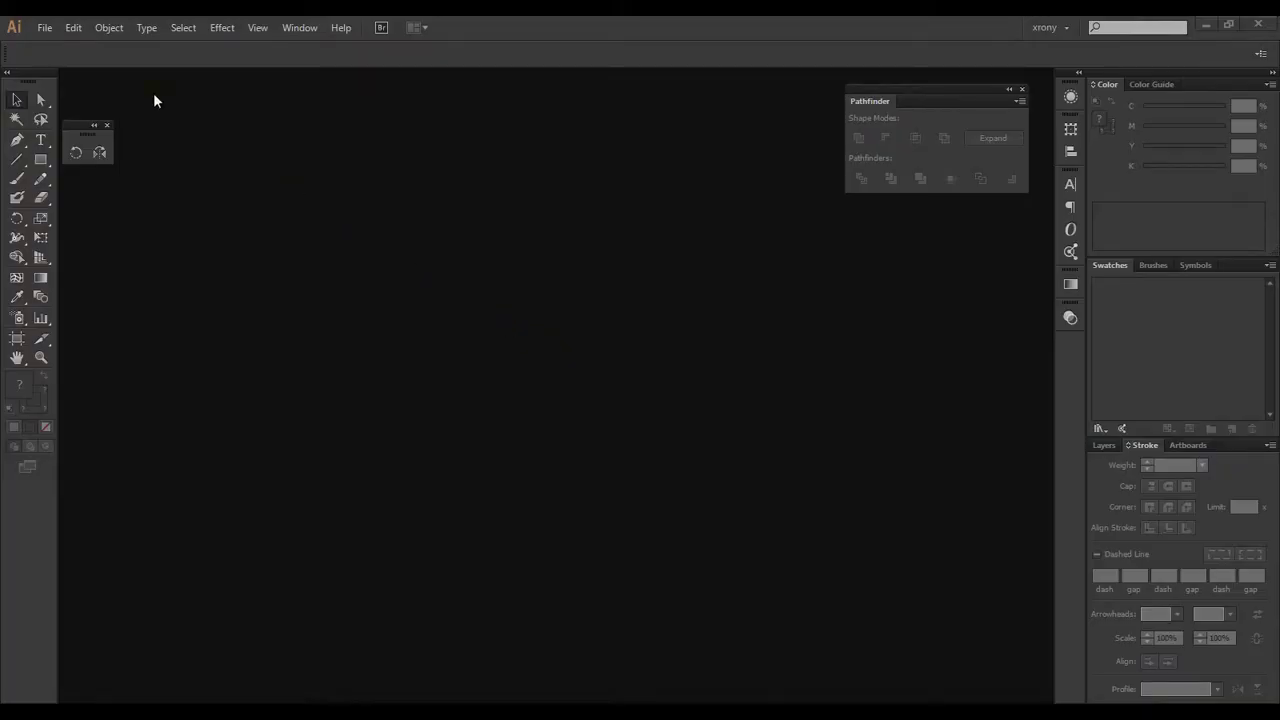
Step: Create a new 10000 × 10000 px document and zoom in on its blank artboard
{"action": "left_click", "coordinate": [44, 28]}
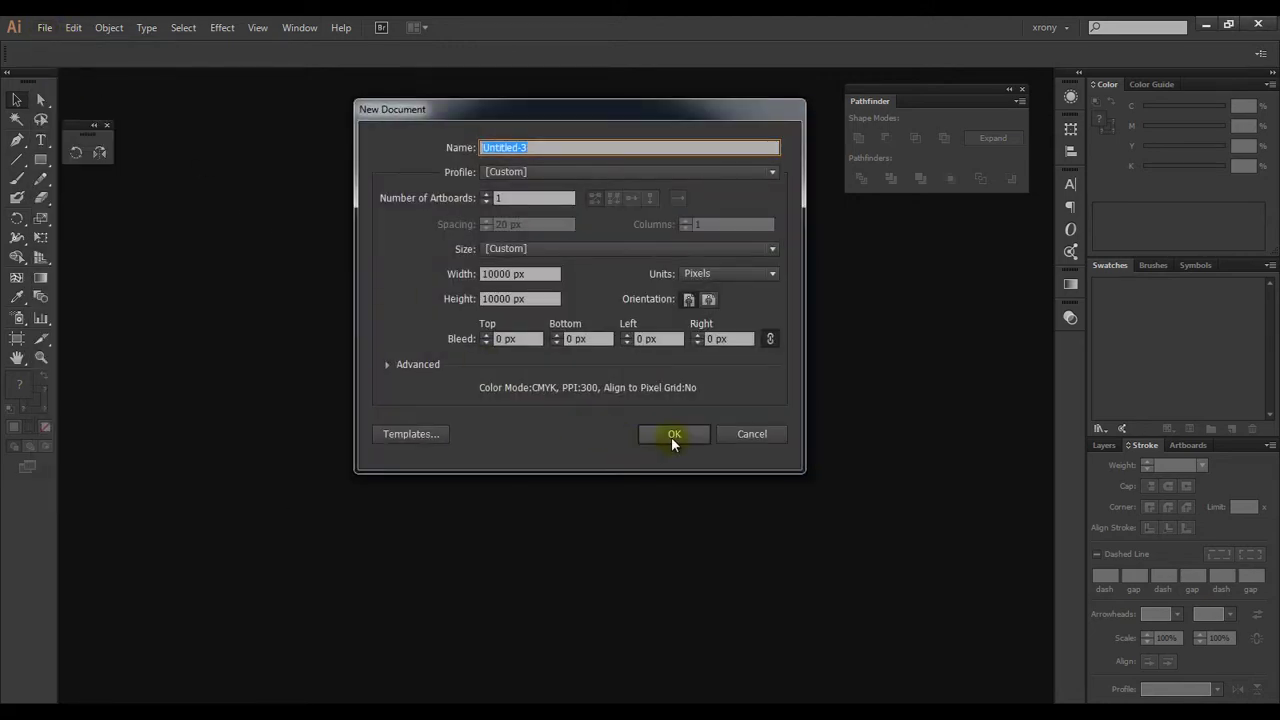
{"action": "left_click", "coordinate": [668, 437]}
{"action": "key", "text": "z"}
{"action": "left_click_drag", "start_coordinate": [606, 405], "coordinate": [398, 218]}
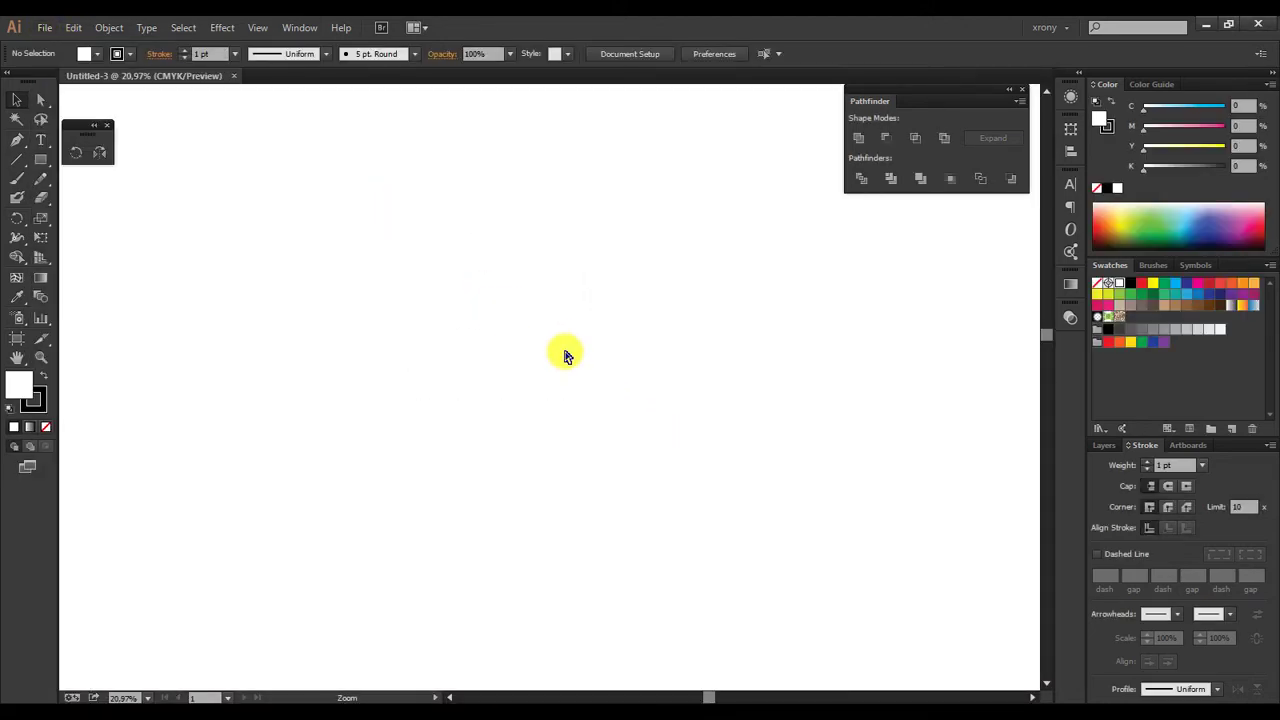
Step: Draw a circle about 1478 px across, fill it solid black with no stroke, and zoom in
{"action": "mouse_move", "coordinate": [516, 334]}
{"action": "left_mouse_down"}
{"action": "mouse_move", "coordinate": [589, 449]}
{"action": "mouse_move", "coordinate": [641, 459]}
{"action": "left_mouse_up"}
{"action": "key", "text": "v"}
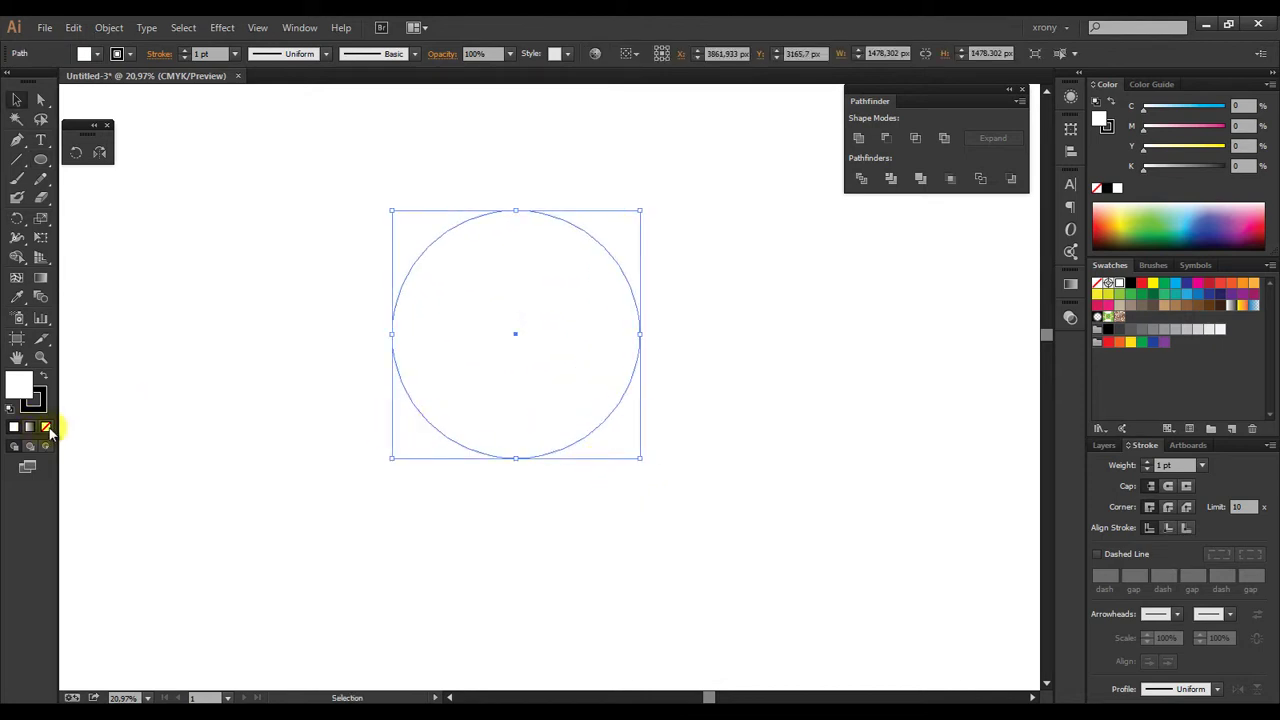
{"action": "left_click", "coordinate": [47, 428]}
{"action": "key", "text": "shift+x"}
{"action": "left_click", "coordinate": [714, 400]}
{"action": "scroll", "coordinate": [718, 480], "scroll_direction": "up", "scroll_amount": 2}
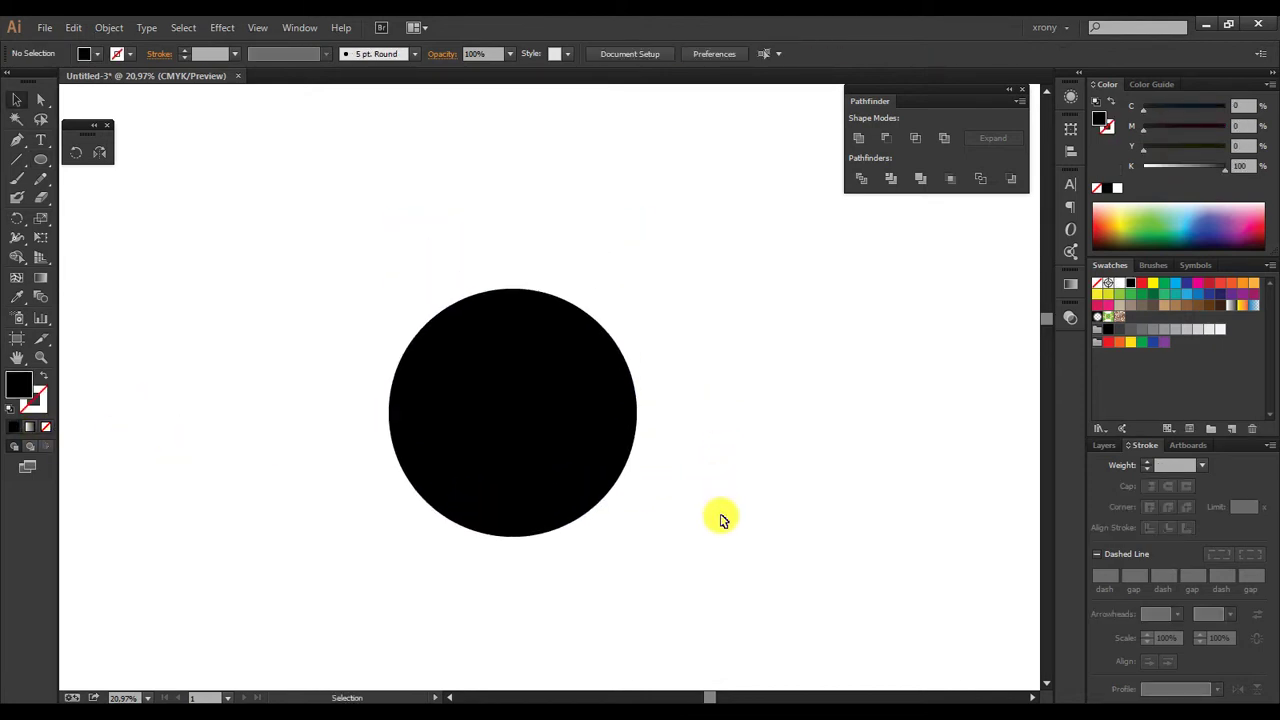
{"action": "key", "text": "ctrl+space"}
{"action": "left_click_drag", "start_coordinate": [720, 571], "coordinate": [249, 208]}
{"action": "left_click", "coordinate": [620, 400], "text": "ctrl"}
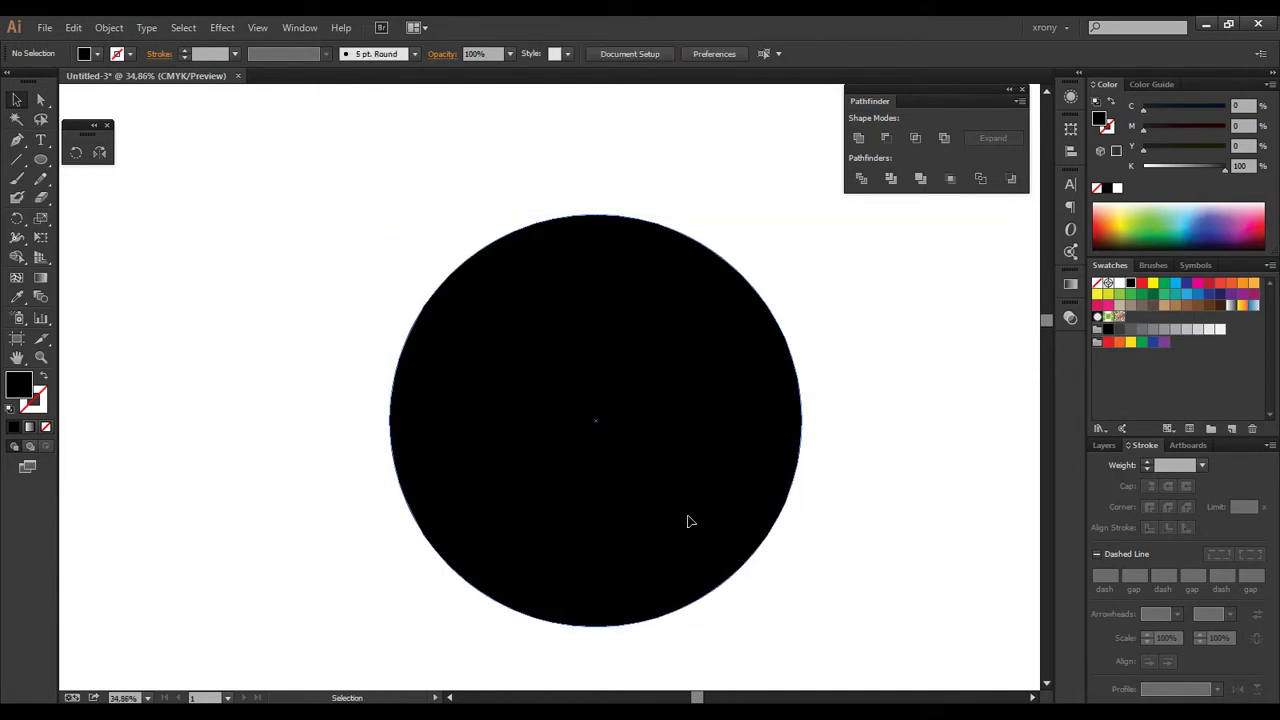
Step: Make three up-left copies of the circle and turn them into black outline rings
{"action": "left_click_drag", "start_coordinate": [688, 521], "coordinate": [620, 457]}
{"action": "key", "text": "ctrl+d"}
{"action": "key", "text": "ctrl+d"}
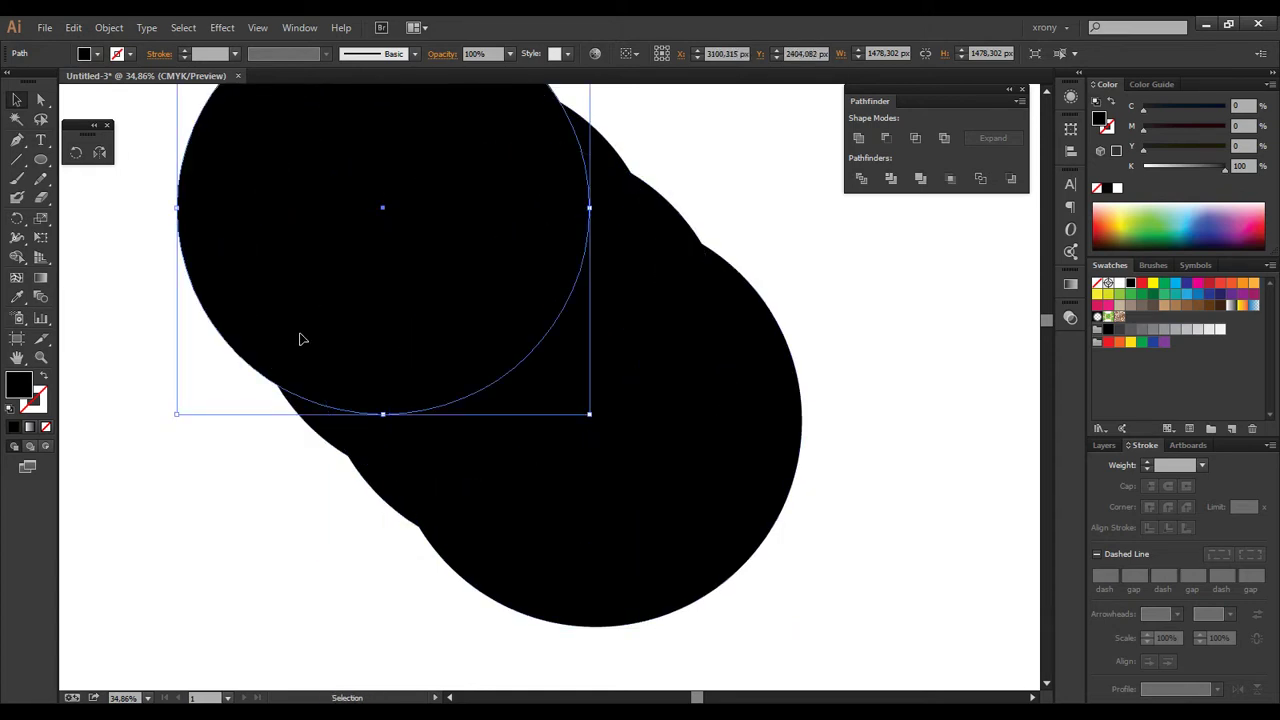
{"action": "left_click", "coordinate": [314, 422], "text": "shift"}
{"action": "left_click", "coordinate": [382, 494], "text": "shift"}
{"action": "key", "text": "shift+x"}
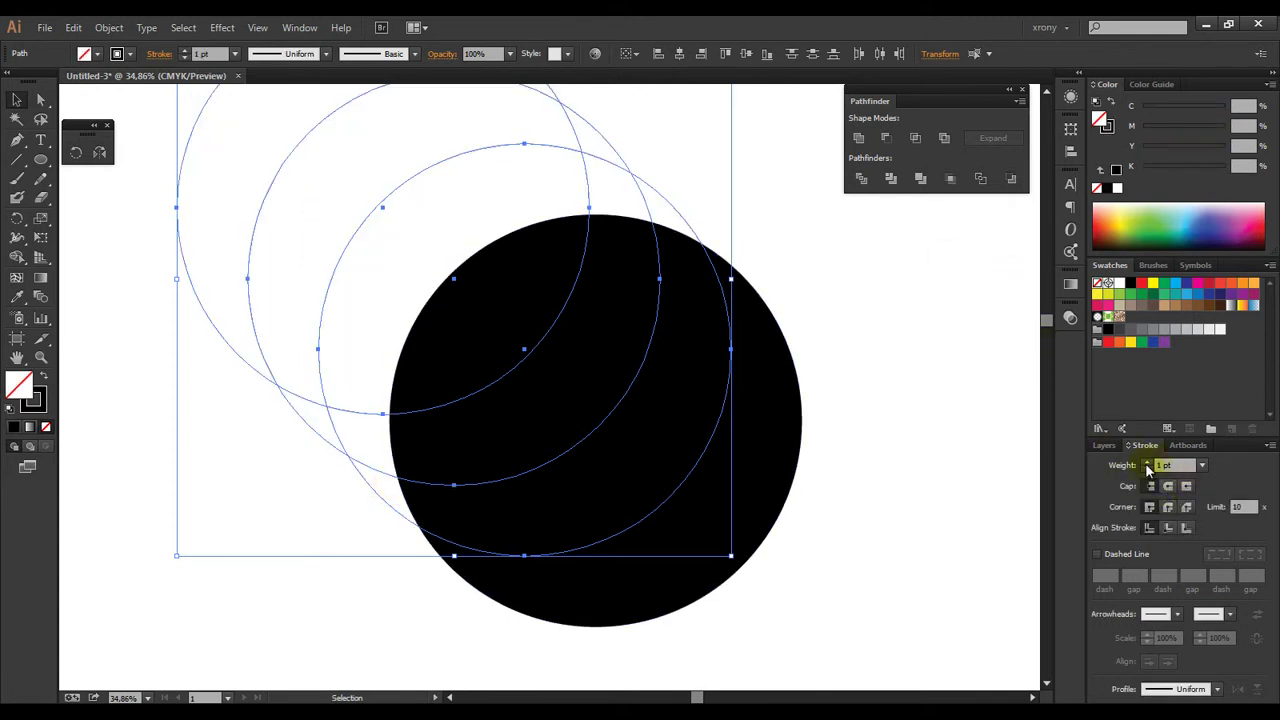
Step: Give the rings a 35 pt stroke with the tapered Width Profile 1
{"action": "left_click", "coordinate": [1148, 465]}
{"action": "left_click", "coordinate": [1148, 465]}
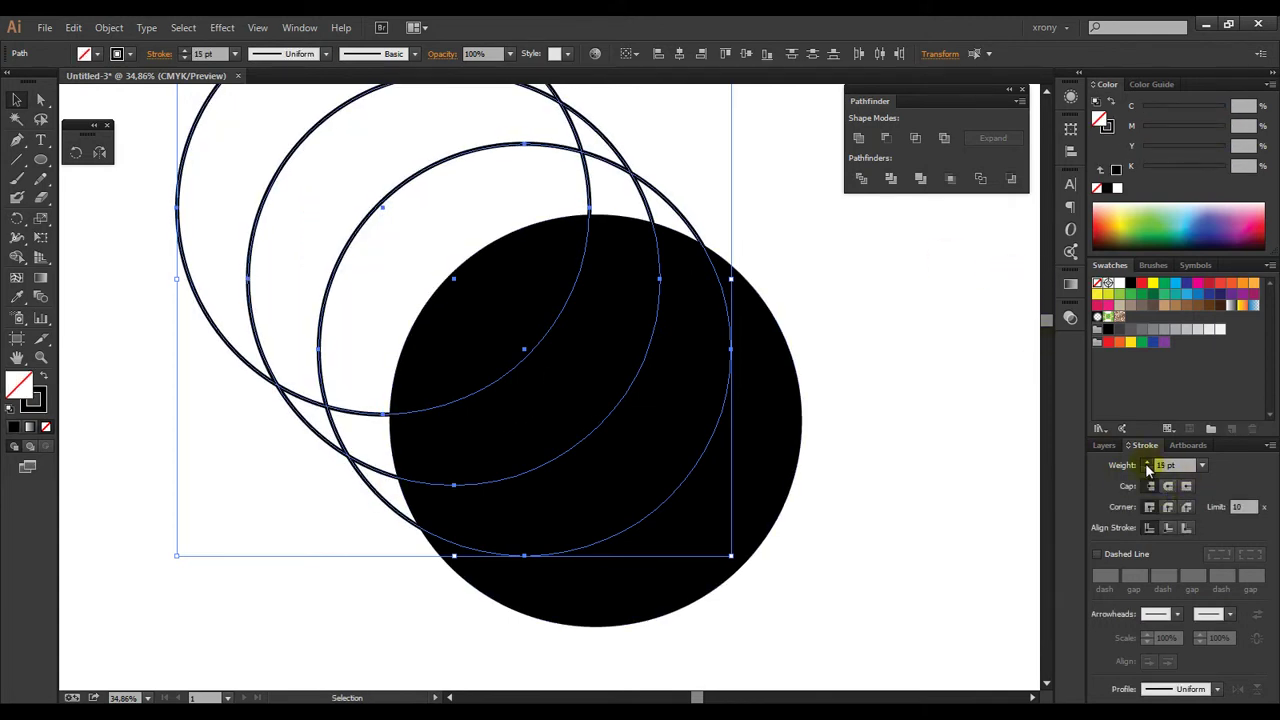
{"action": "left_click", "coordinate": [1148, 465]}
{"action": "left_click", "coordinate": [1148, 465]}
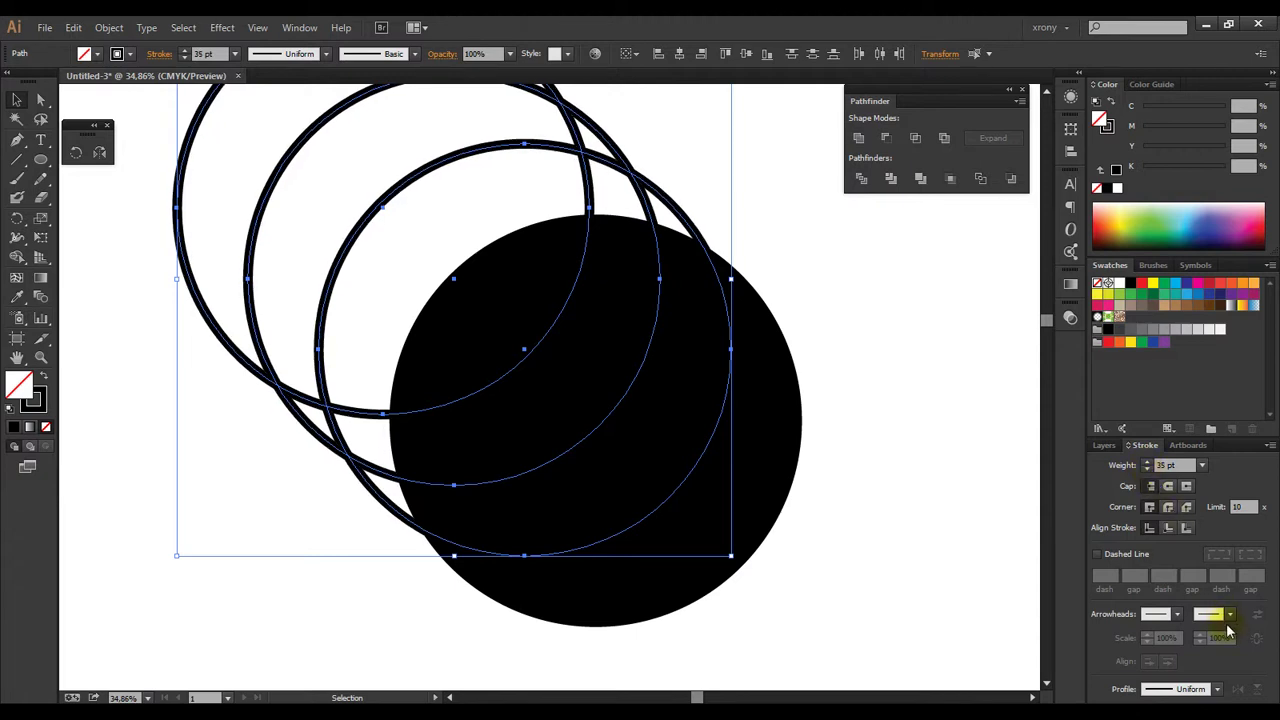
{"action": "left_click", "coordinate": [1219, 690]}
{"action": "left_click", "coordinate": [1165, 533]}
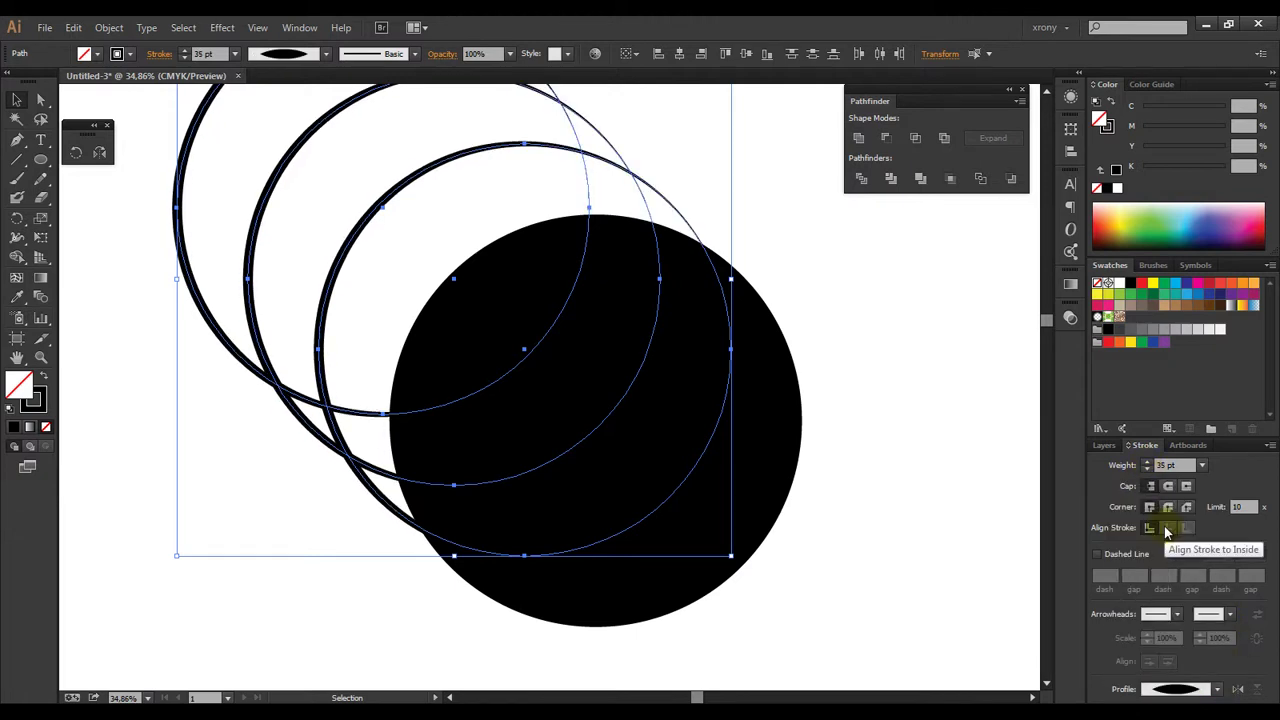
Step: Fill the original solid circle with cyan
{"action": "left_click", "coordinate": [748, 491]}
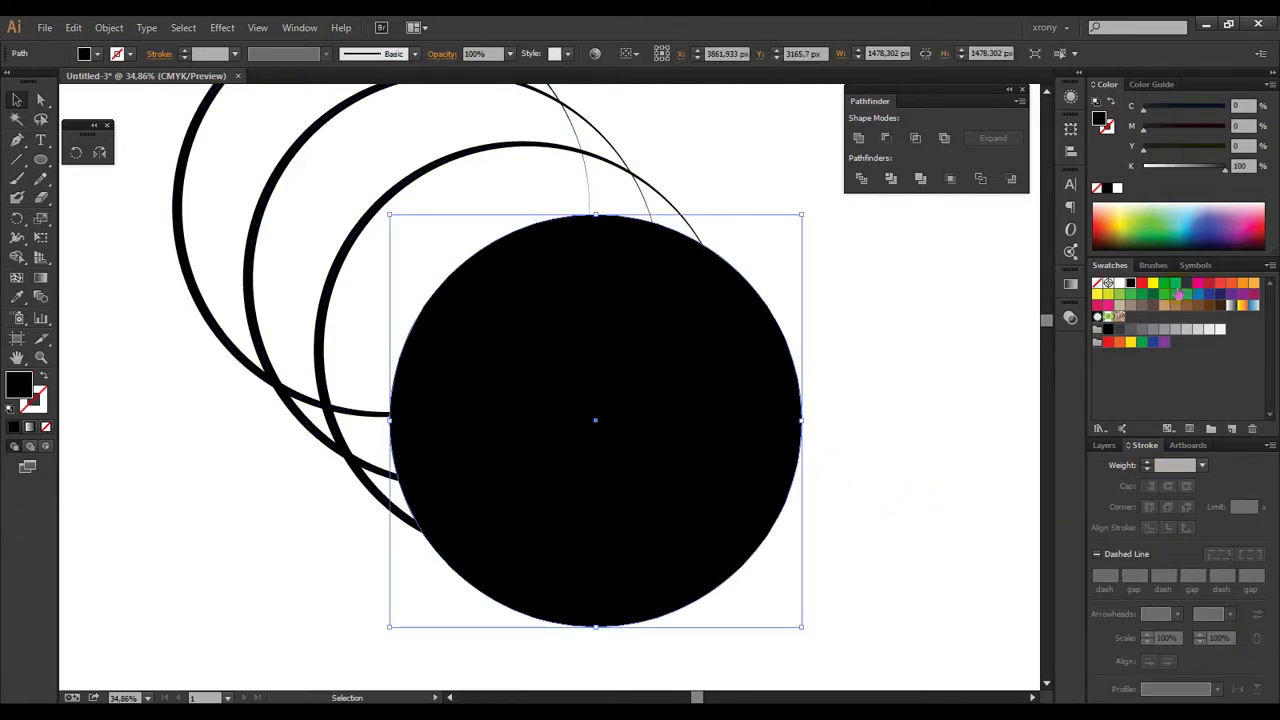
{"action": "left_click", "coordinate": [1176, 283]}
{"action": "left_click", "coordinate": [597, 540]}
Step: Rotate the lowest ring around its centre and rotate the cyan circle by 45°
{"action": "left_click", "coordinate": [716, 490]}
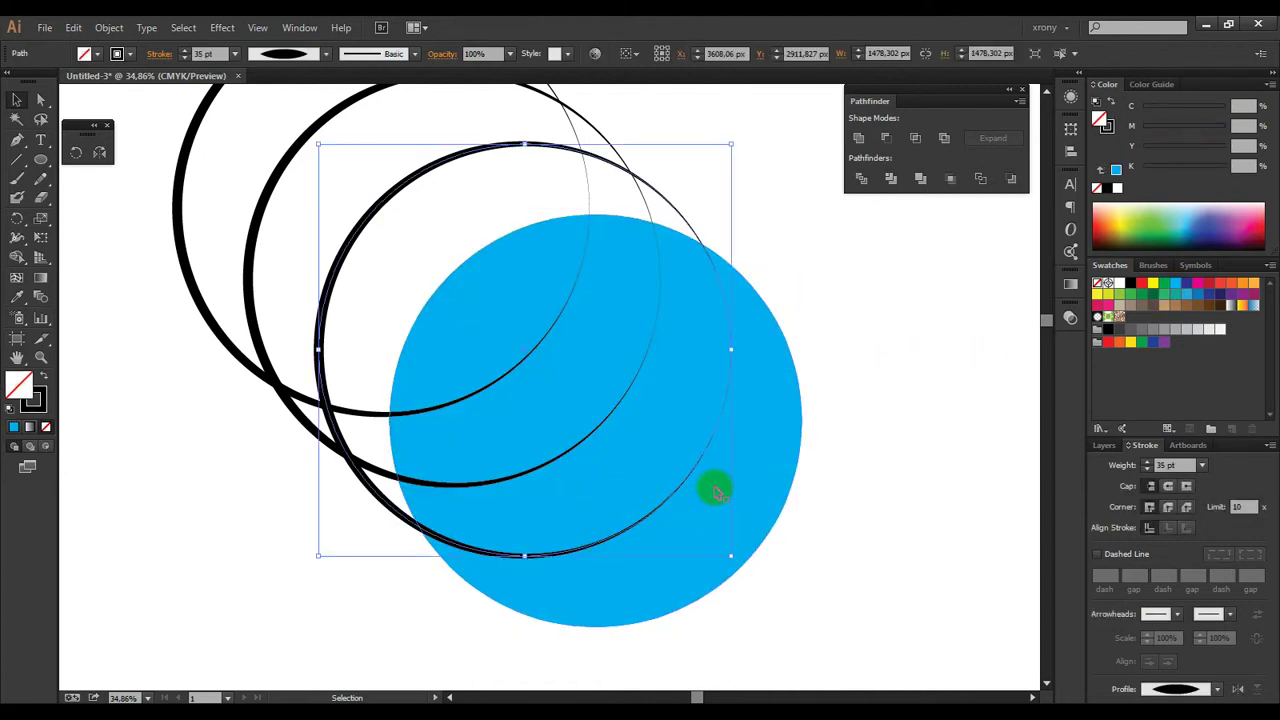
{"action": "key", "text": "r"}
{"action": "mouse_move", "coordinate": [543, 274]}
{"action": "left_mouse_down"}
{"action": "mouse_move", "coordinate": [621, 401]}
{"action": "mouse_move", "coordinate": [494, 246]}
{"action": "mouse_move", "coordinate": [472, 315]}
{"action": "left_mouse_up"}
{"action": "key", "text": "v"}
{"action": "left_click", "coordinate": [603, 428]}
{"action": "key", "text": "r"}
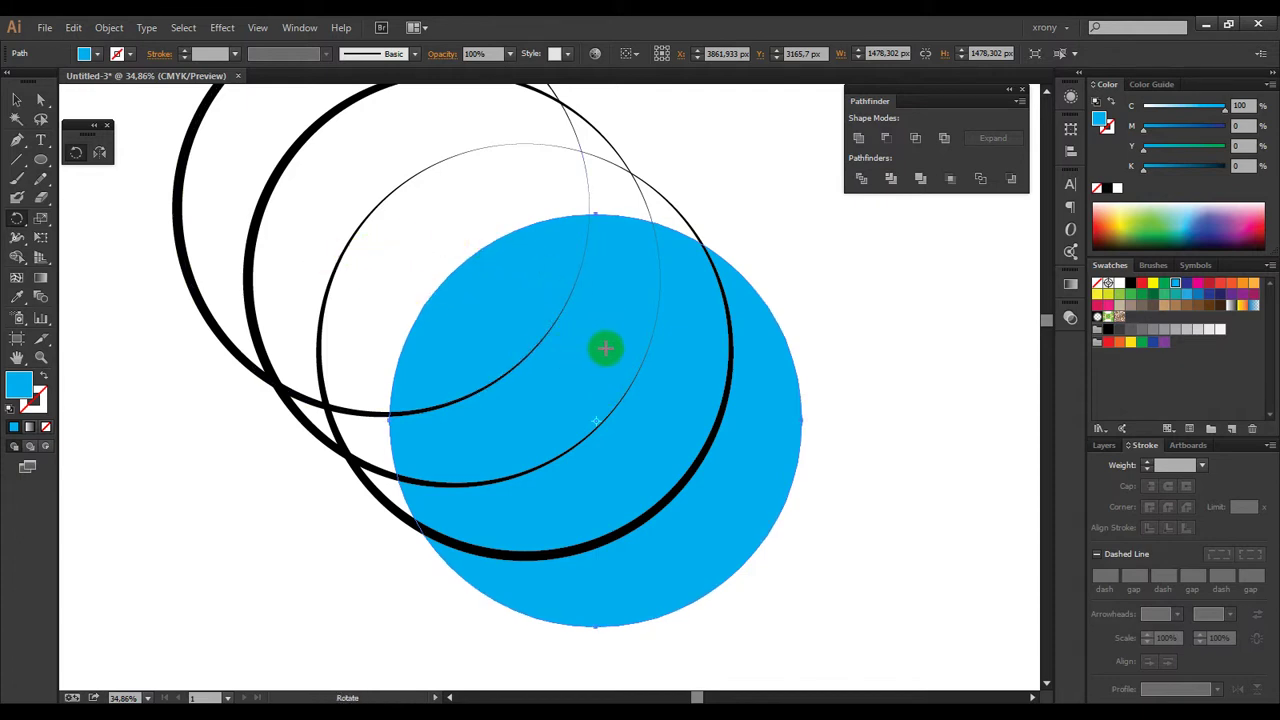
{"action": "mouse_move", "coordinate": [401, 298]}
{"action": "left_mouse_down"}
{"action": "mouse_move", "coordinate": [567, 265]}
{"action": "mouse_move", "coordinate": [471, 129]}
{"action": "left_mouse_up"}
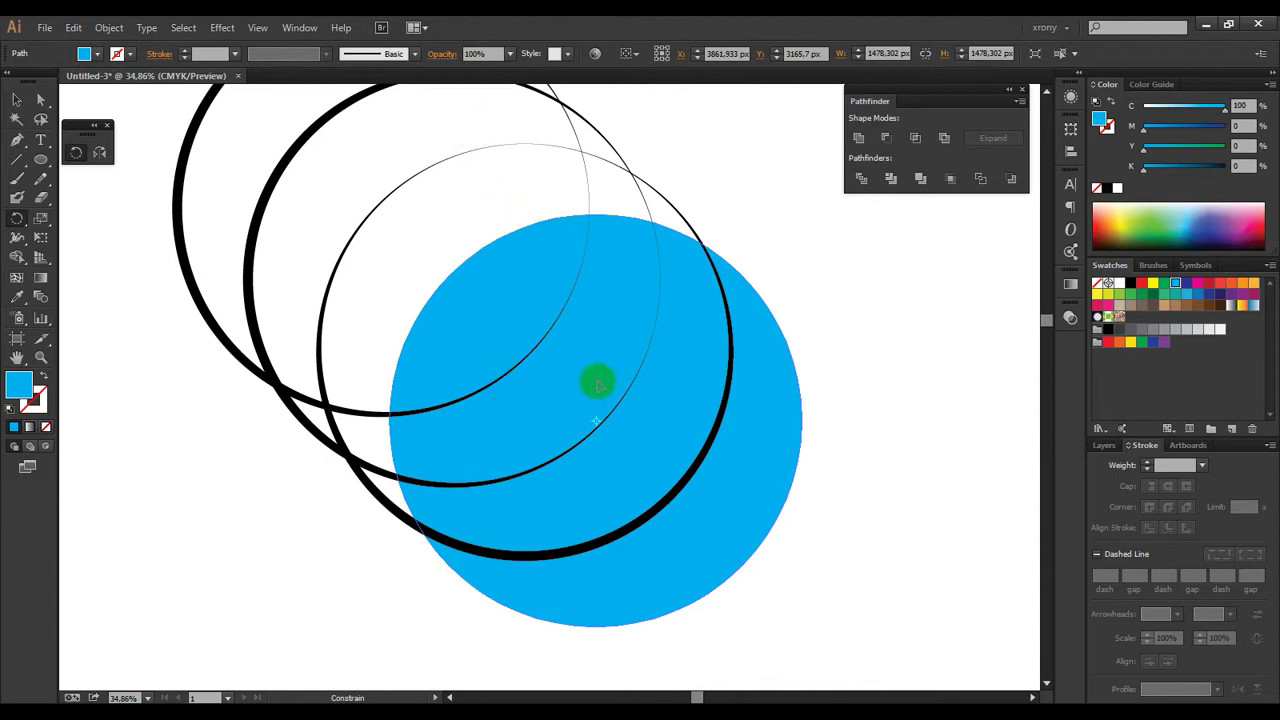
{"action": "key", "text": "v"}
{"action": "left_click", "coordinate": [223, 497]}
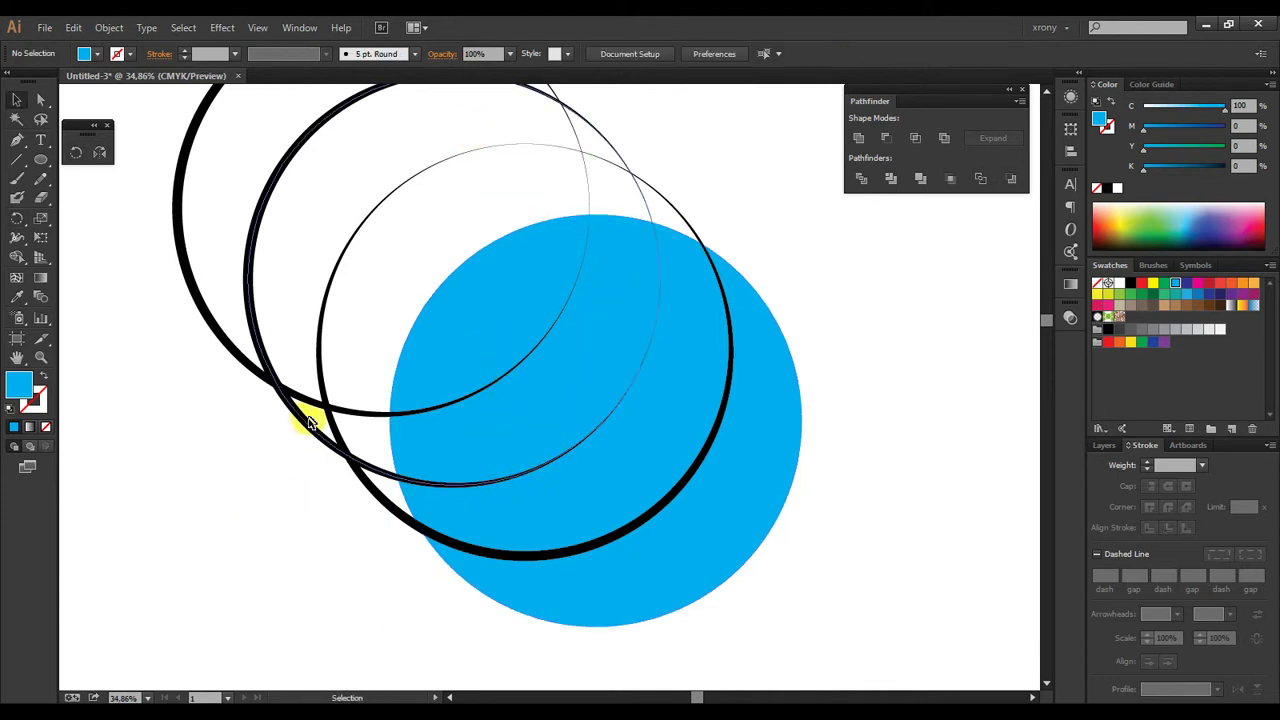
Step: Rotate the middle ring so its thick section sits at a different angle
{"action": "left_click", "coordinate": [308, 422]}
{"action": "key", "text": "r"}
{"action": "mouse_move", "coordinate": [523, 331]}
{"action": "left_mouse_down"}
{"action": "mouse_move", "coordinate": [545, 195]}
{"action": "mouse_move", "coordinate": [486, 357]}
{"action": "left_mouse_up"}
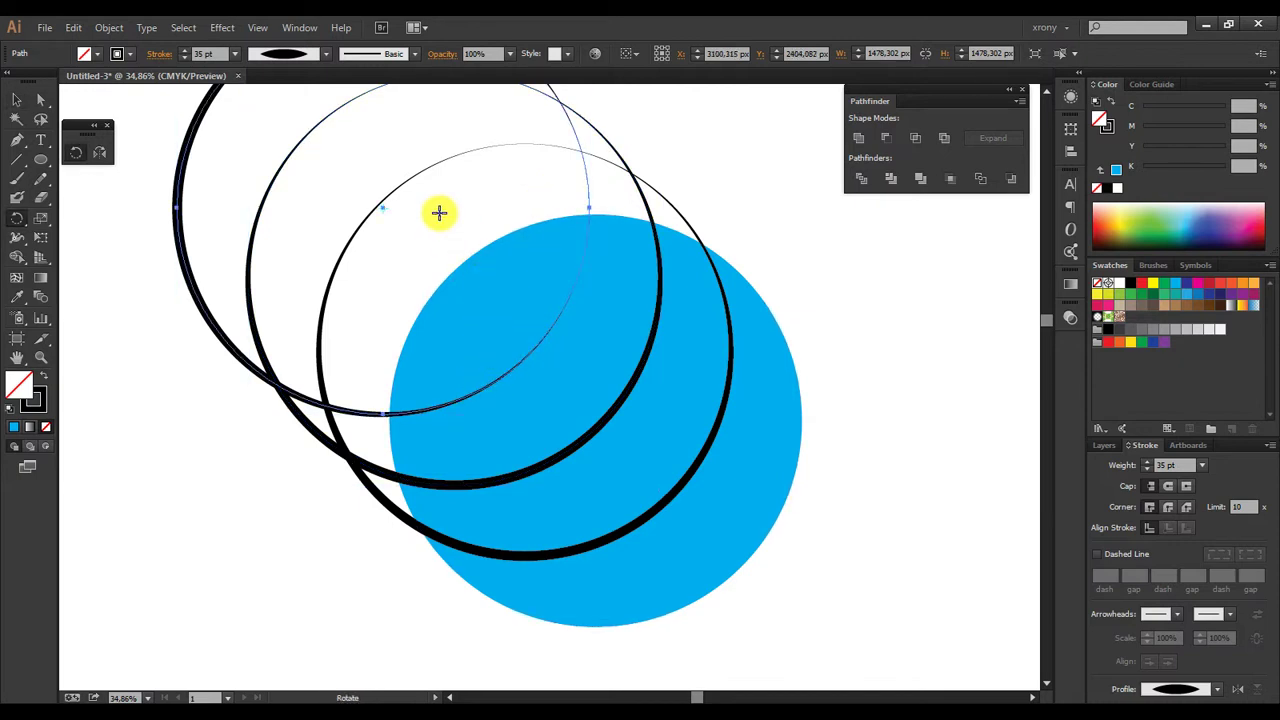
{"action": "scroll", "coordinate": [410, 100], "scroll_direction": "up", "scroll_amount": 3}
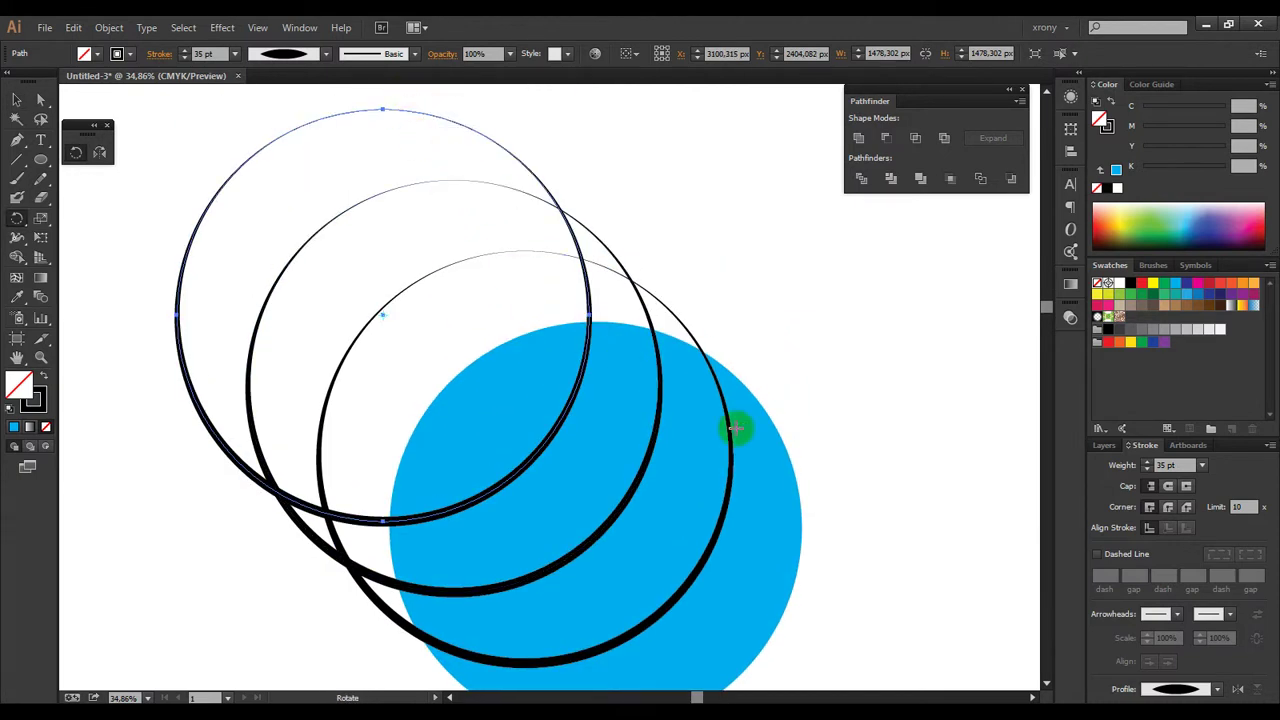
{"action": "key", "text": "v"}
{"action": "scroll", "coordinate": [866, 523], "scroll_direction": "down", "scroll_amount": 3}
{"action": "left_click", "coordinate": [420, 434]}
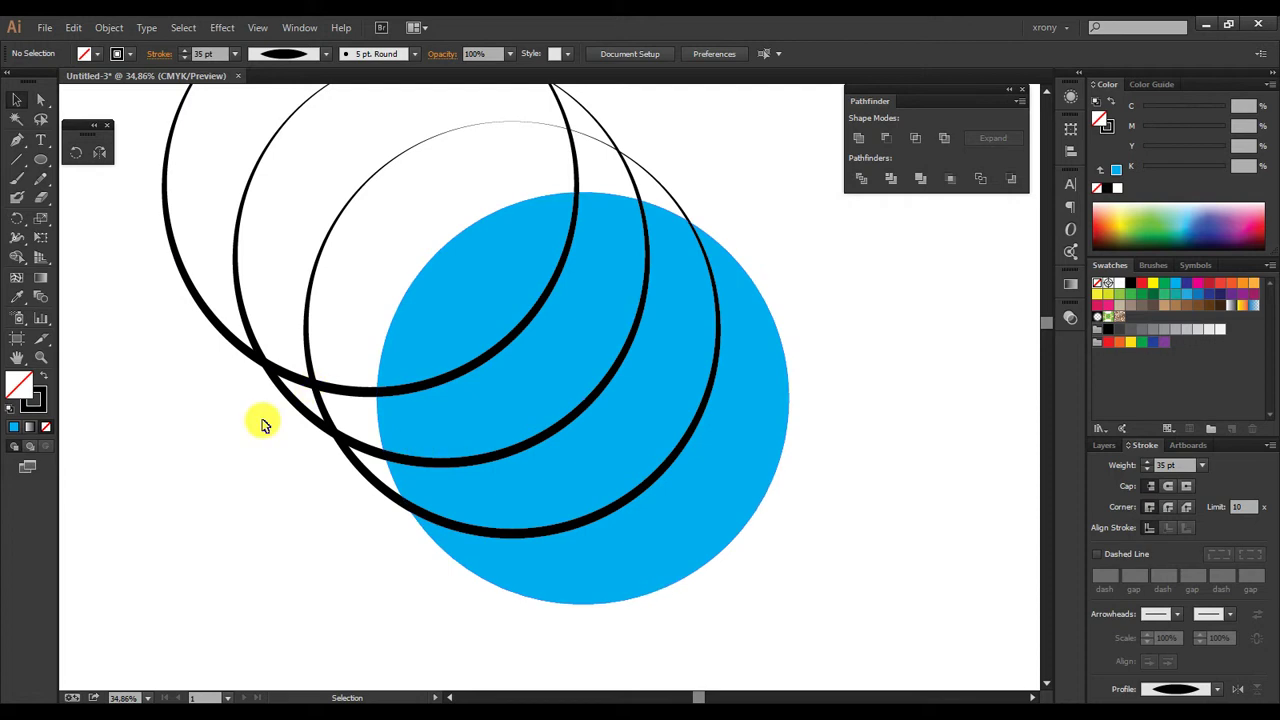
Step: Set the three rings' stroke to 40 pt and expand them into filled shapes
{"action": "left_click_drag", "start_coordinate": [336, 352], "coordinate": [336, 352]}
{"action": "left_click", "coordinate": [1203, 467]}
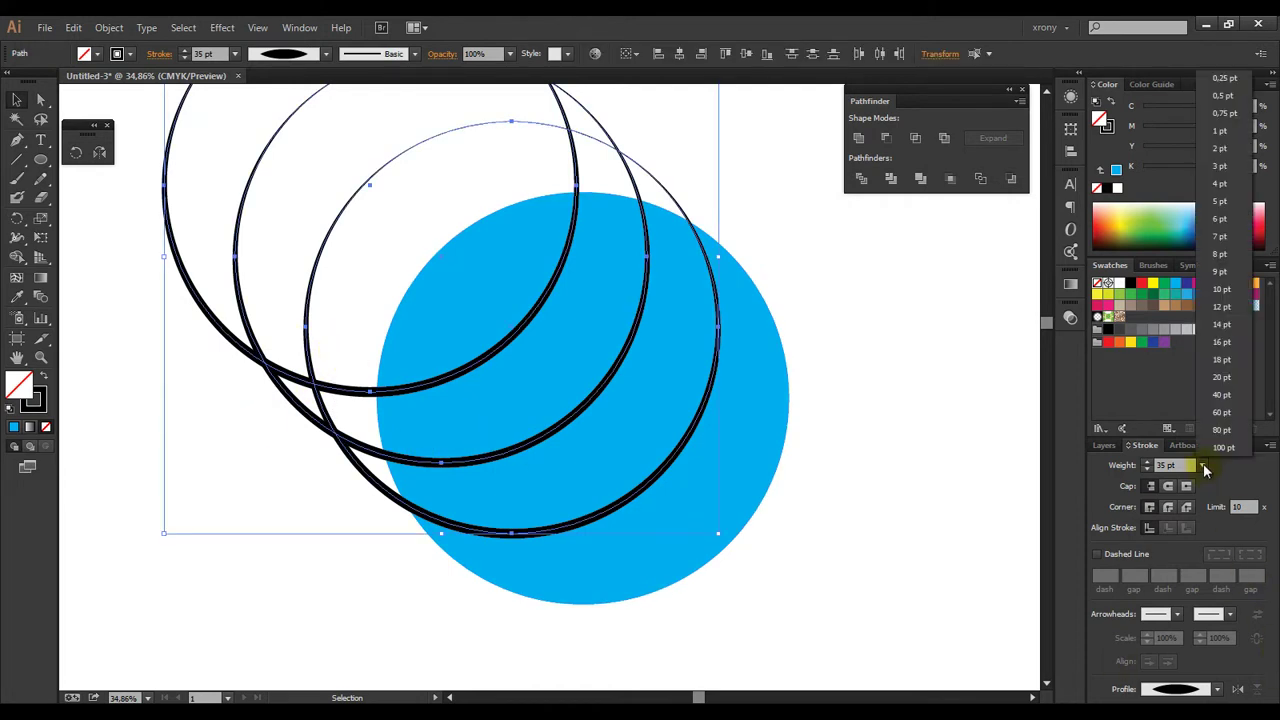
{"action": "left_click", "coordinate": [1222, 400]}
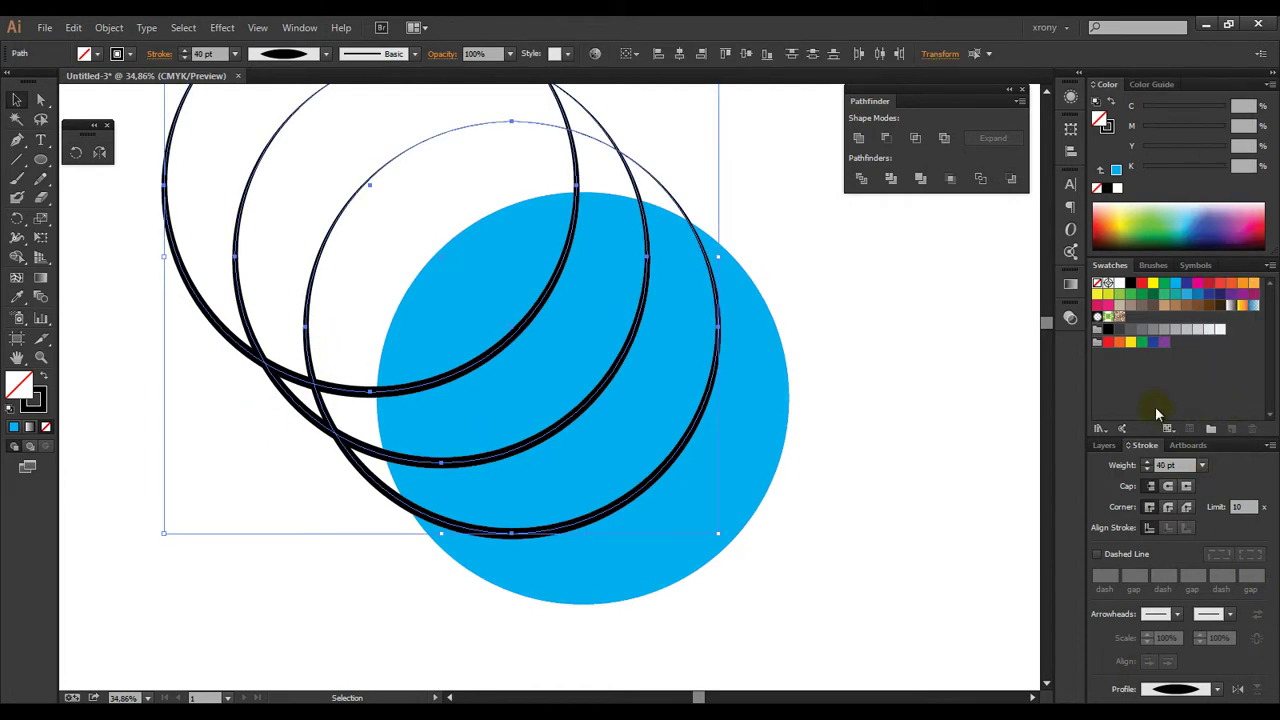
{"action": "left_click", "coordinate": [110, 27]}
{"action": "left_click", "coordinate": [200, 217]}
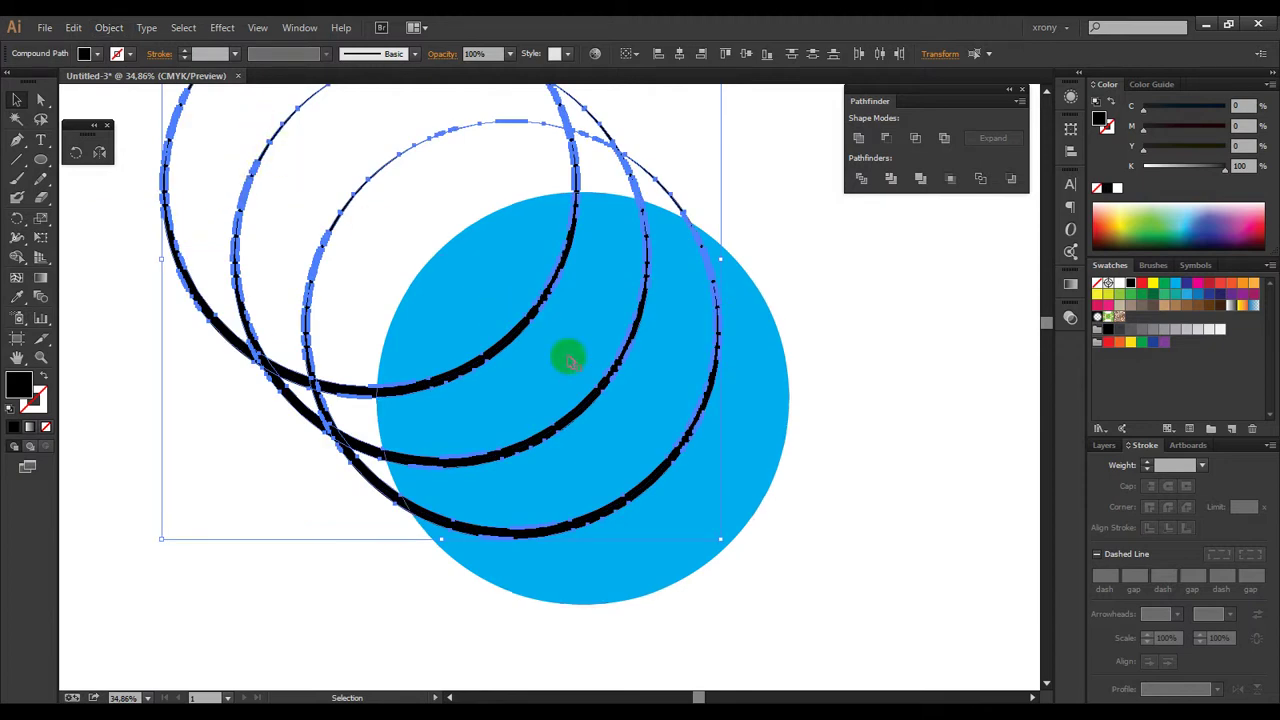
Step: Bring the cyan circle in front and select it together with the rings
{"action": "left_click", "coordinate": [749, 449]}
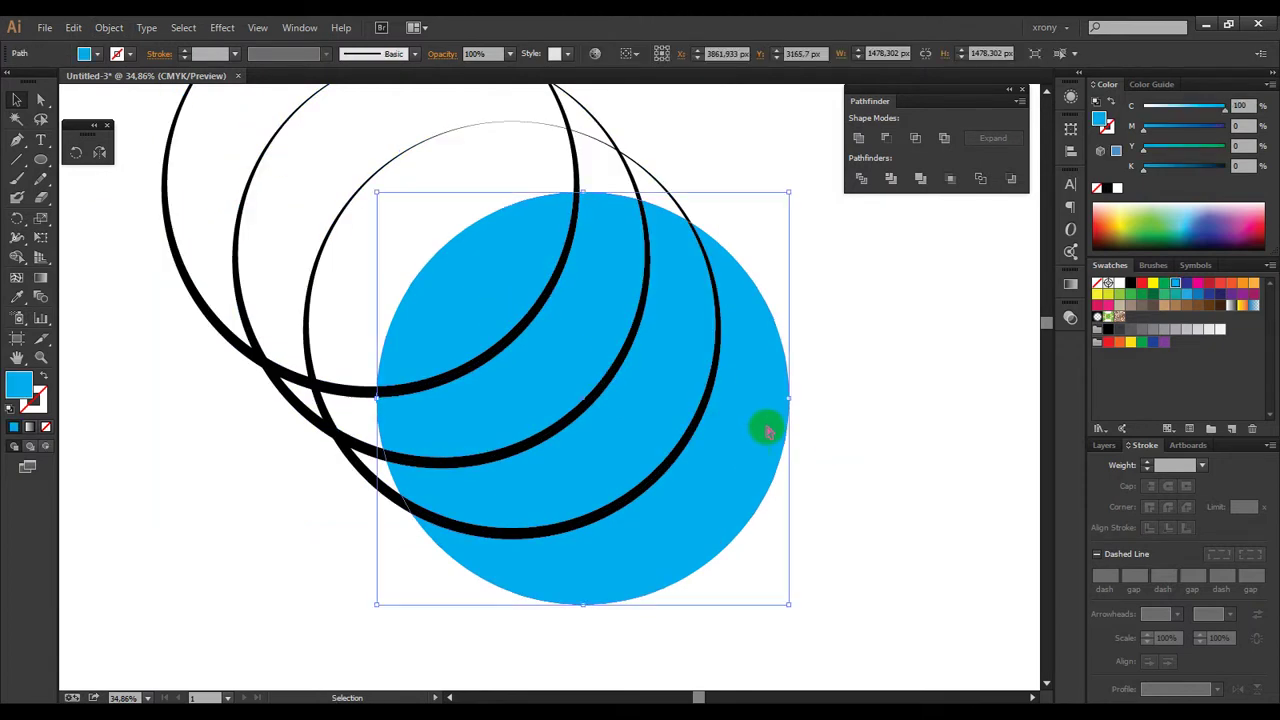
{"action": "key", "text": "ctrl+shift+bracketright"}
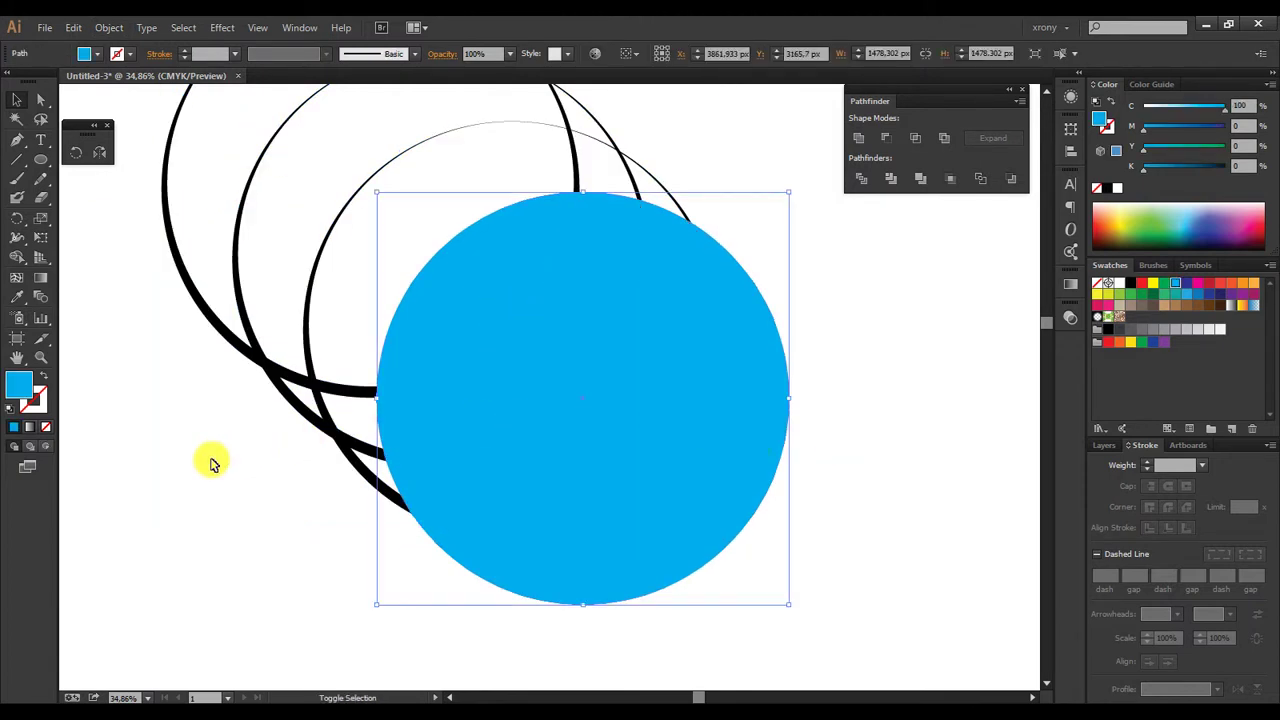
{"action": "left_click_drag", "start_coordinate": [211, 462], "coordinate": [408, 334]}
Step: Crop the rings to the cyan circle and fill the resulting stripes red
{"action": "left_click", "coordinate": [950, 181]}
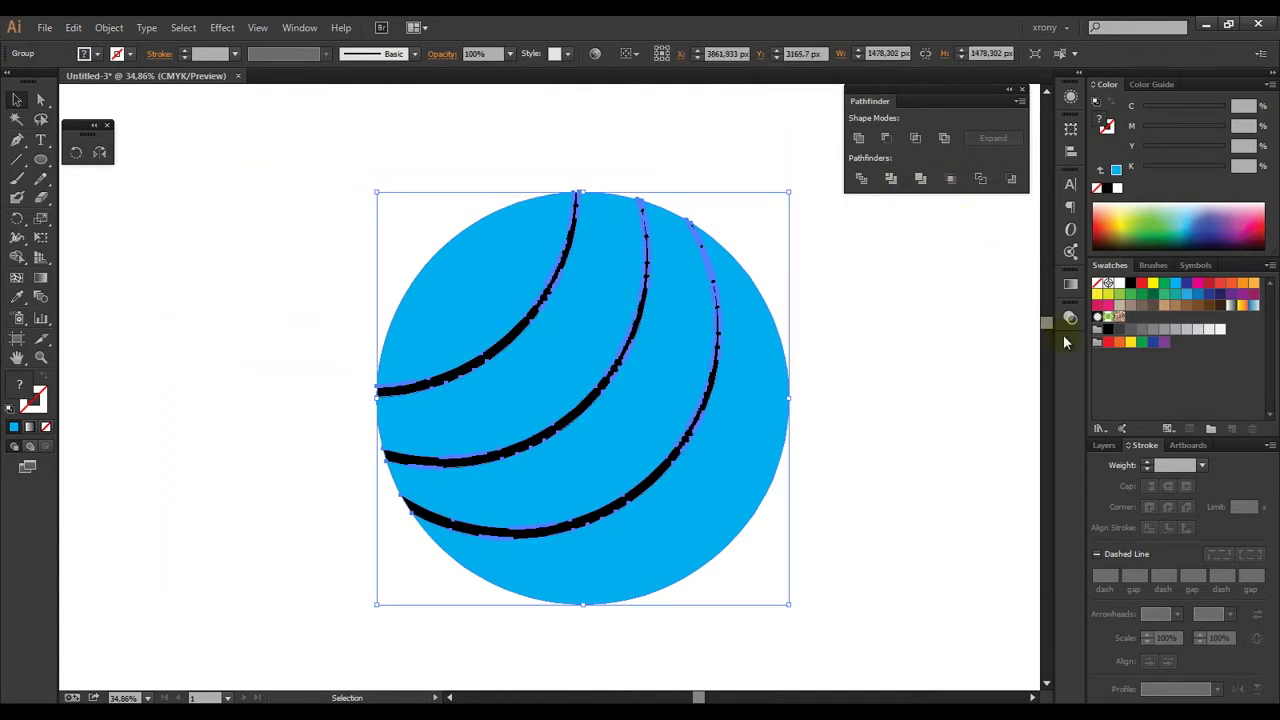
{"action": "left_click", "coordinate": [1141, 283]}
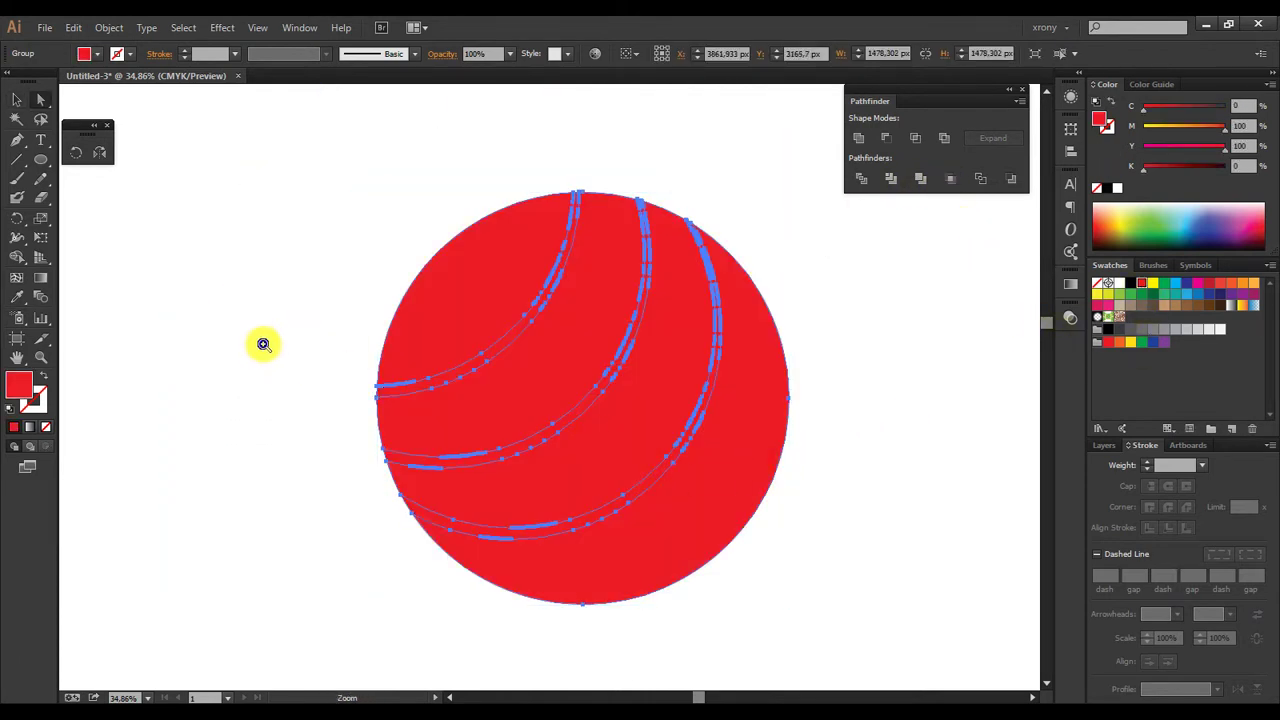
{"action": "left_click_drag", "start_coordinate": [258, 337], "coordinate": [742, 636]}
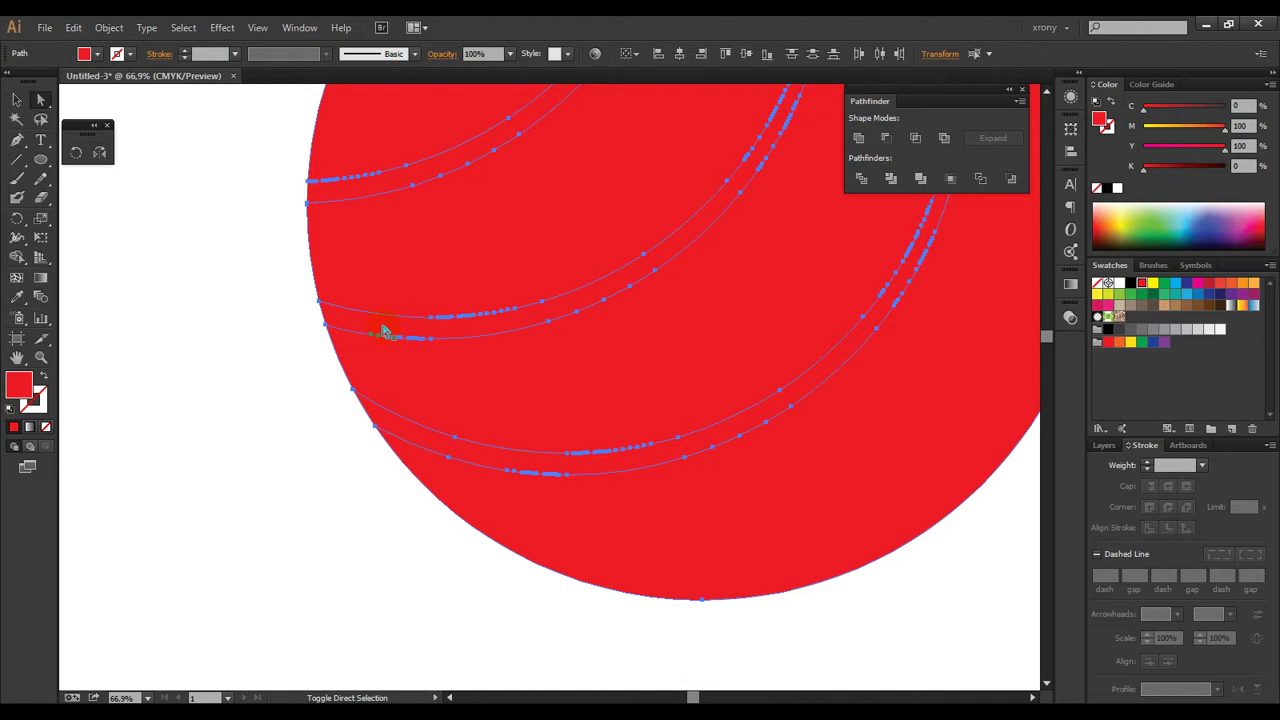
{"action": "left_click", "coordinate": [529, 450]}
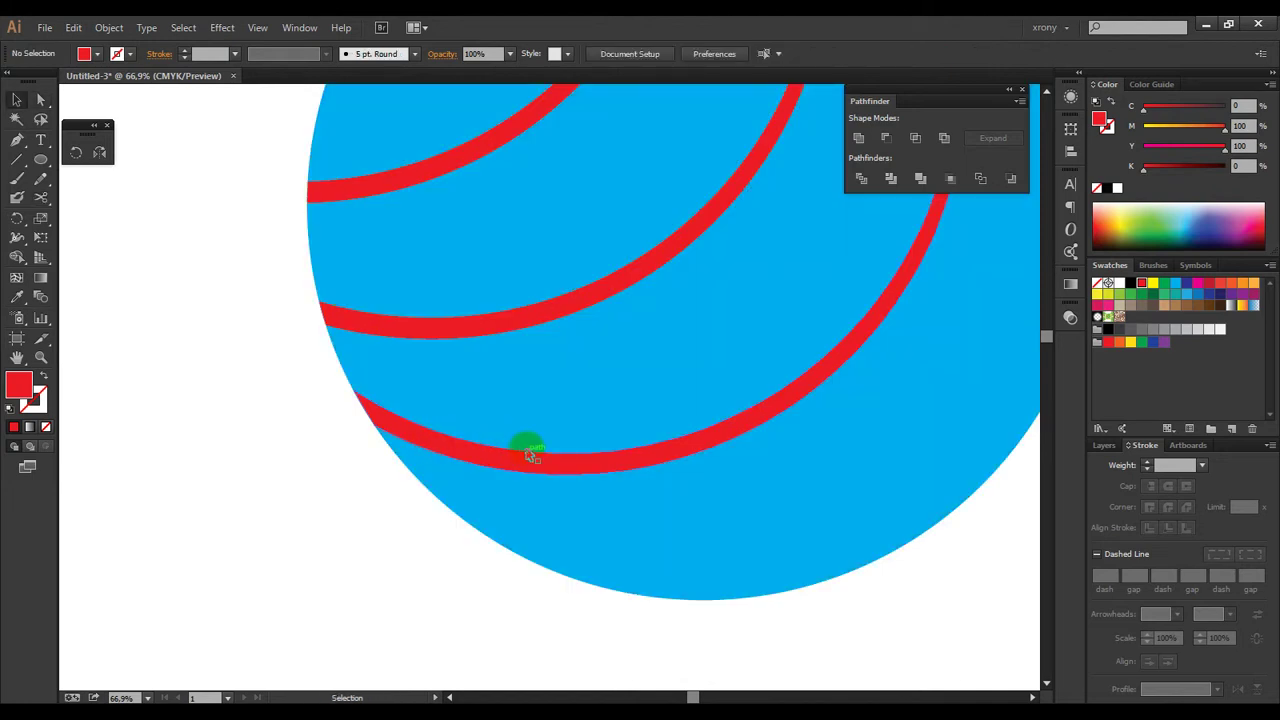
Step: Zoom out to the whole ball and select the blue circle
{"action": "key", "text": "ctrl+minus"}
{"action": "key", "text": "ctrl+minus"}
{"action": "key", "text": "ctrl+minus"}
{"action": "left_click", "coordinate": [686, 449]}
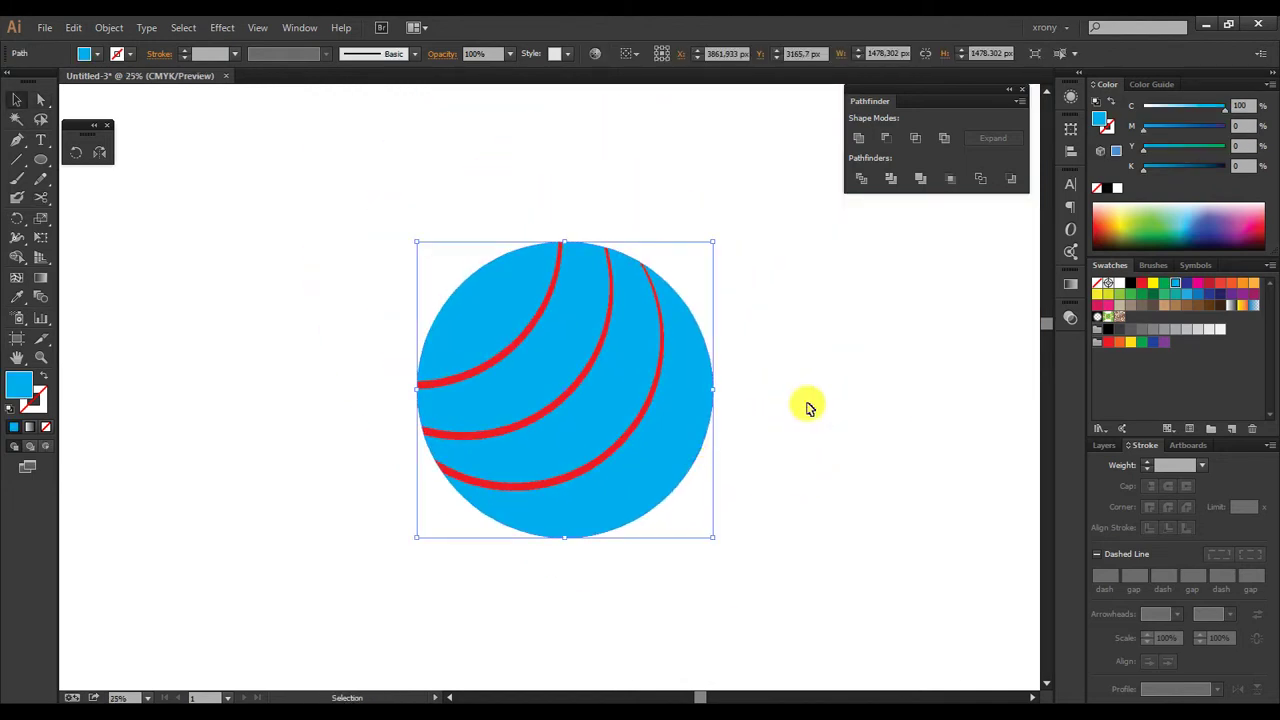
{"action": "left_click", "coordinate": [1070, 285]}
Step: Give the circle a linear gradient with cyan and grey end stops and a grey middle stop
{"action": "left_click", "coordinate": [953, 432]}
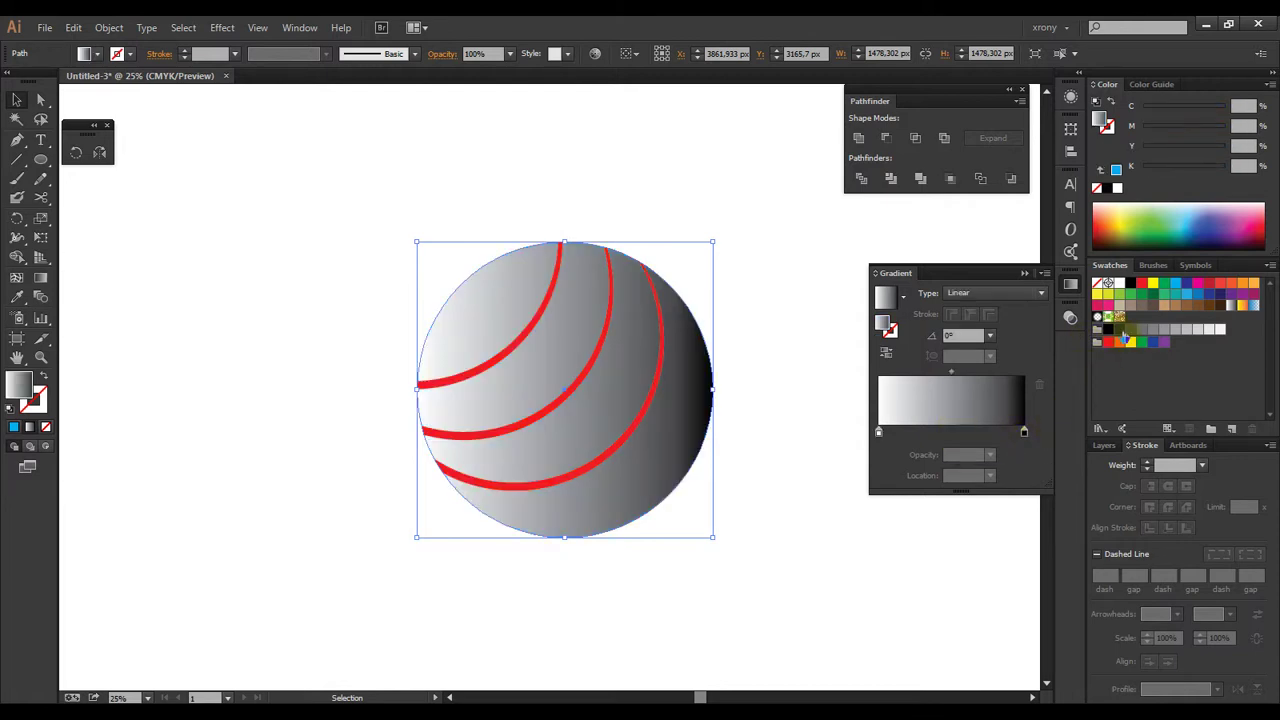
{"action": "left_click", "coordinate": [1175, 284]}
{"action": "left_click_drag", "start_coordinate": [888, 430], "coordinate": [880, 432]}
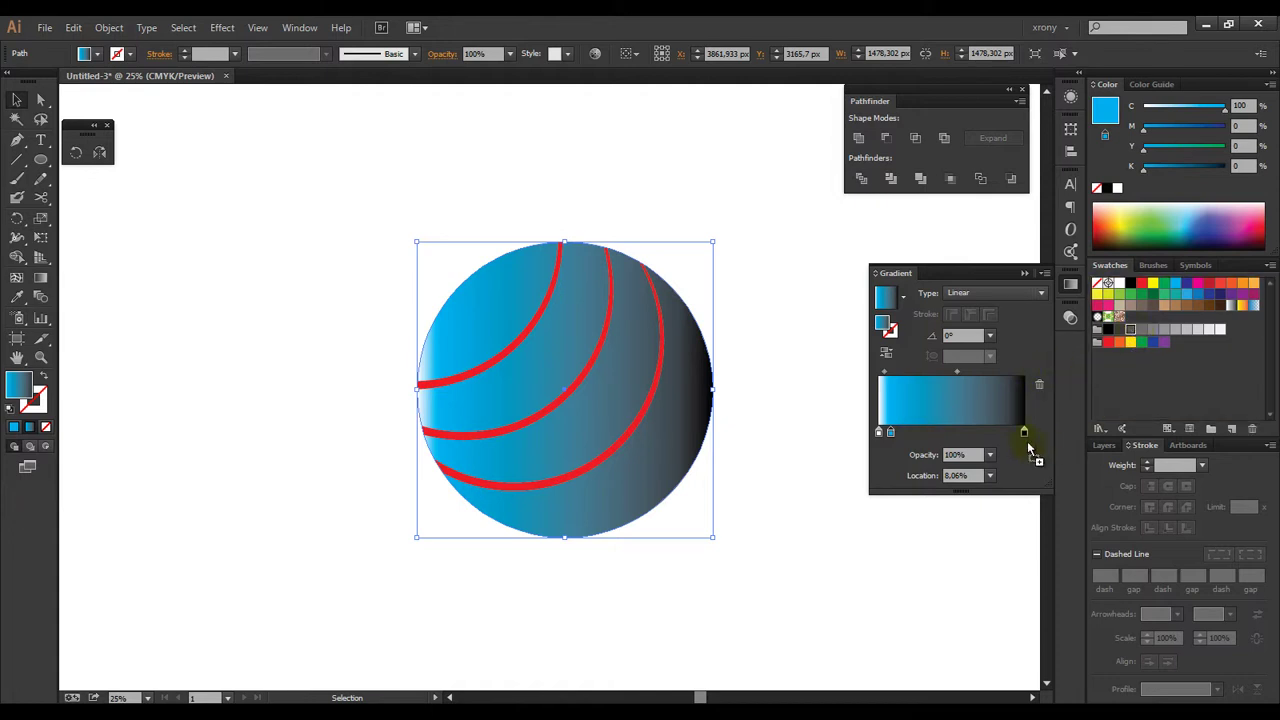
{"action": "left_click_drag", "start_coordinate": [1025, 437], "coordinate": [1024, 433]}
{"action": "mouse_move", "coordinate": [1189, 336]}
{"action": "left_mouse_down"}
{"action": "mouse_move", "coordinate": [973, 440]}
{"action": "mouse_move", "coordinate": [959, 433]}
{"action": "left_mouse_up"}
Step: Angle the gradient diagonally to 130.8° and lighten the blue stop, moved to 11.83%
{"action": "key", "text": "g"}
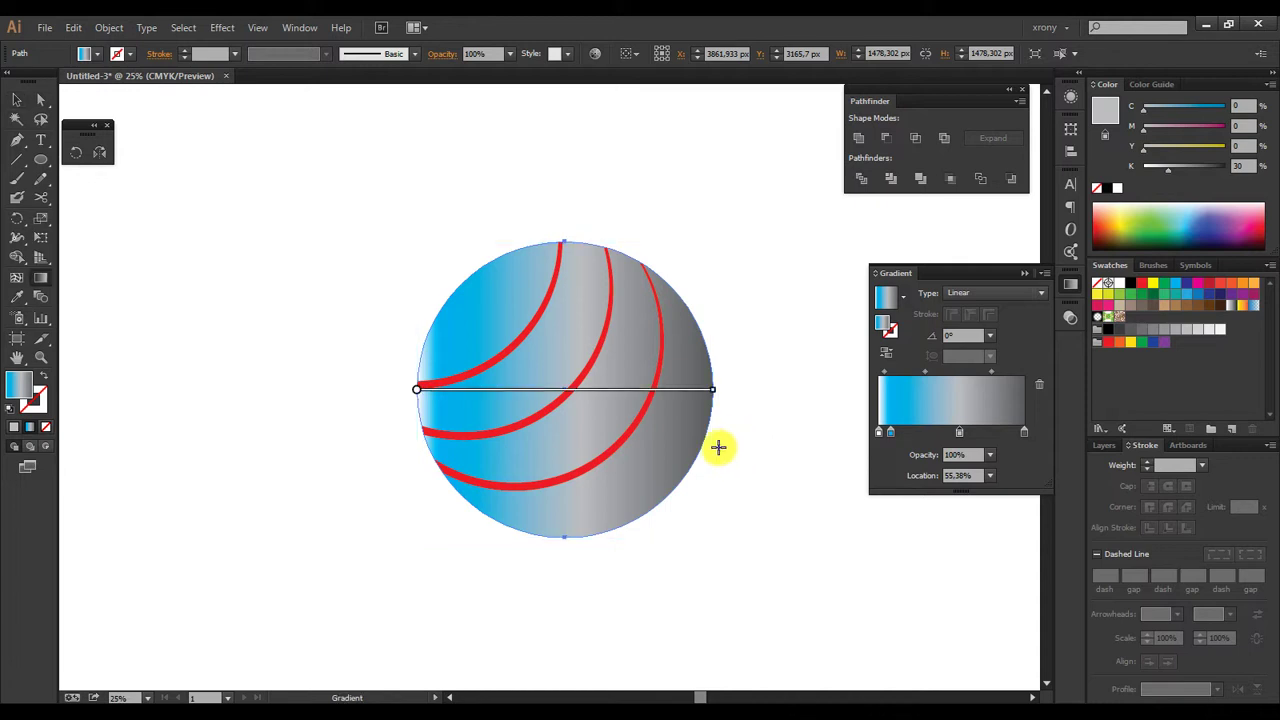
{"action": "mouse_move", "coordinate": [658, 506]}
{"action": "left_mouse_down"}
{"action": "mouse_move", "coordinate": [477, 318]}
{"action": "mouse_move", "coordinate": [468, 277]}
{"action": "left_mouse_up"}
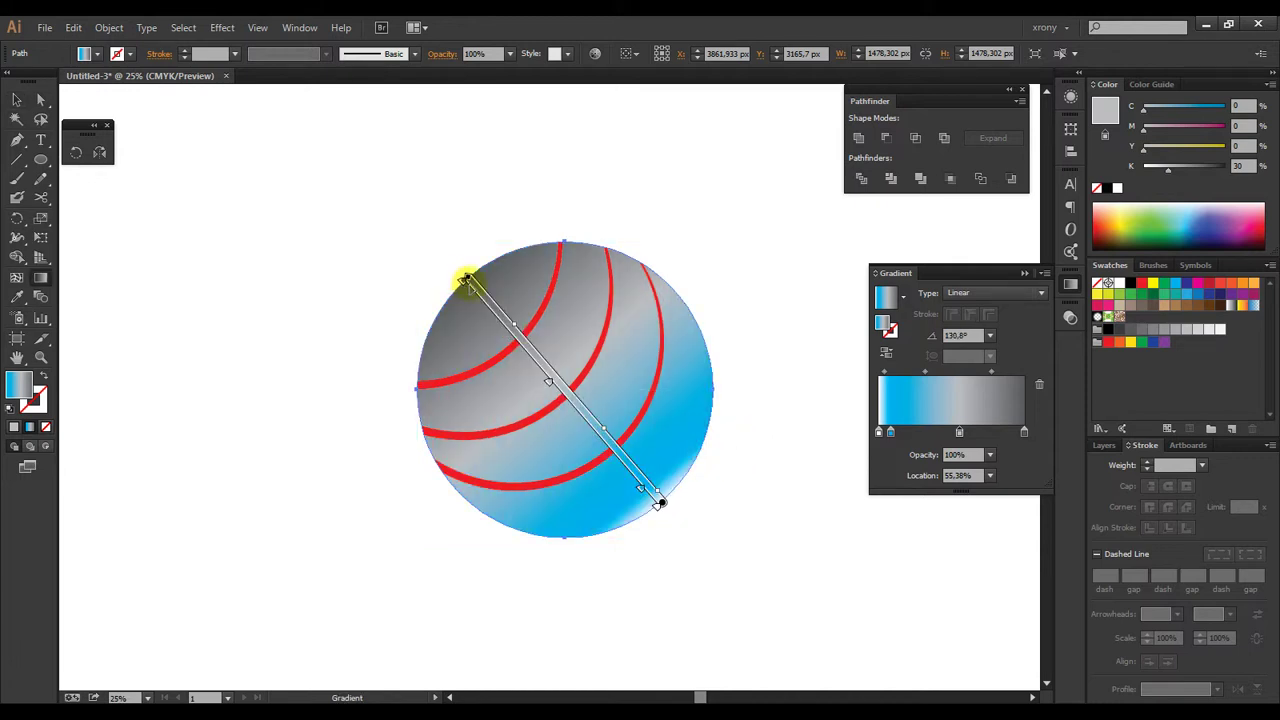
{"action": "left_click_drag", "start_coordinate": [891, 433], "coordinate": [896, 433]}
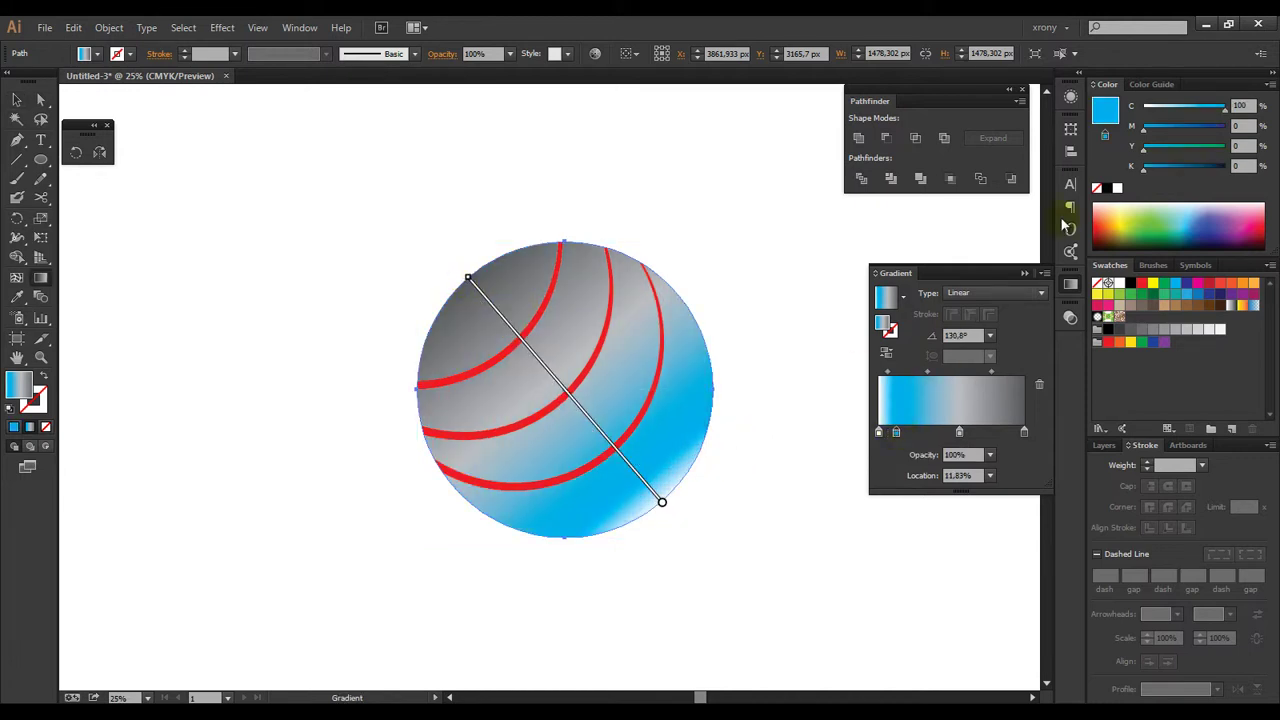
{"action": "left_click", "coordinate": [1172, 109]}
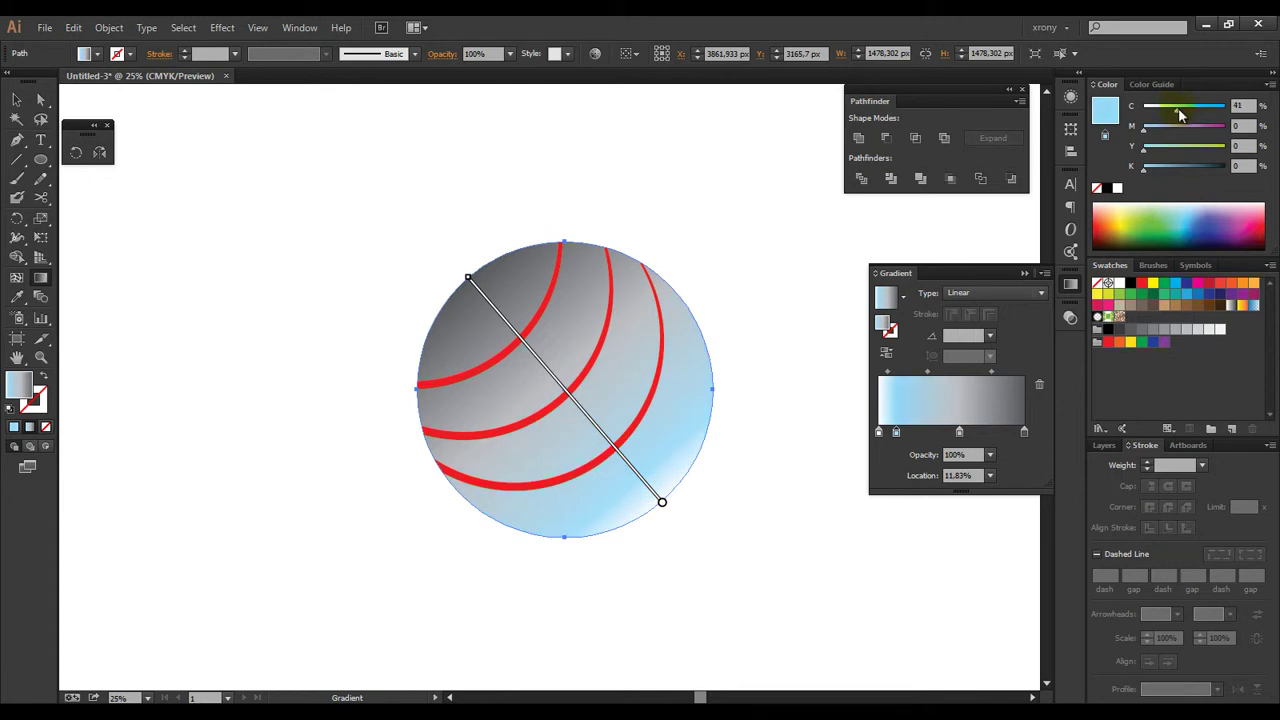
{"action": "left_click_drag", "start_coordinate": [1178, 115], "coordinate": [1180, 115]}
Step: Paste a copy of the gradient circle in front and shrink it toward the ball's upper left
{"action": "key", "text": "v"}
{"action": "left_click", "coordinate": [770, 352]}
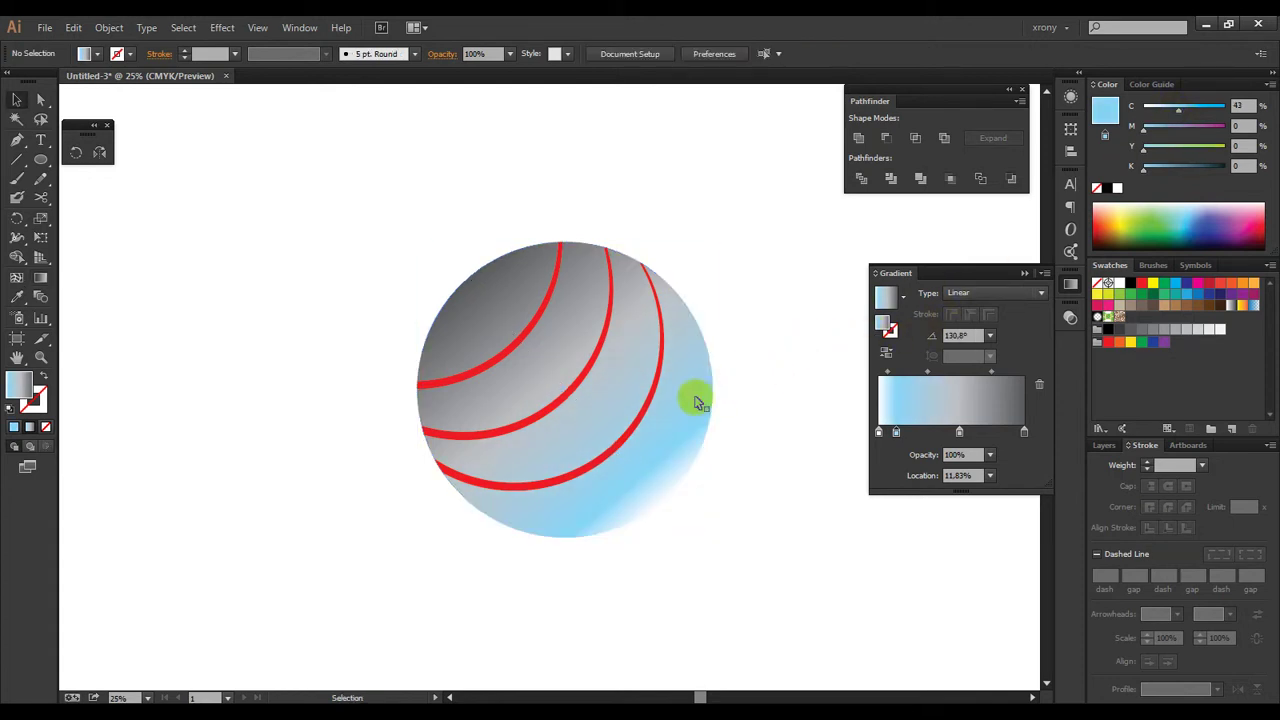
{"action": "key", "text": "a"}
{"action": "left_click", "coordinate": [615, 432]}
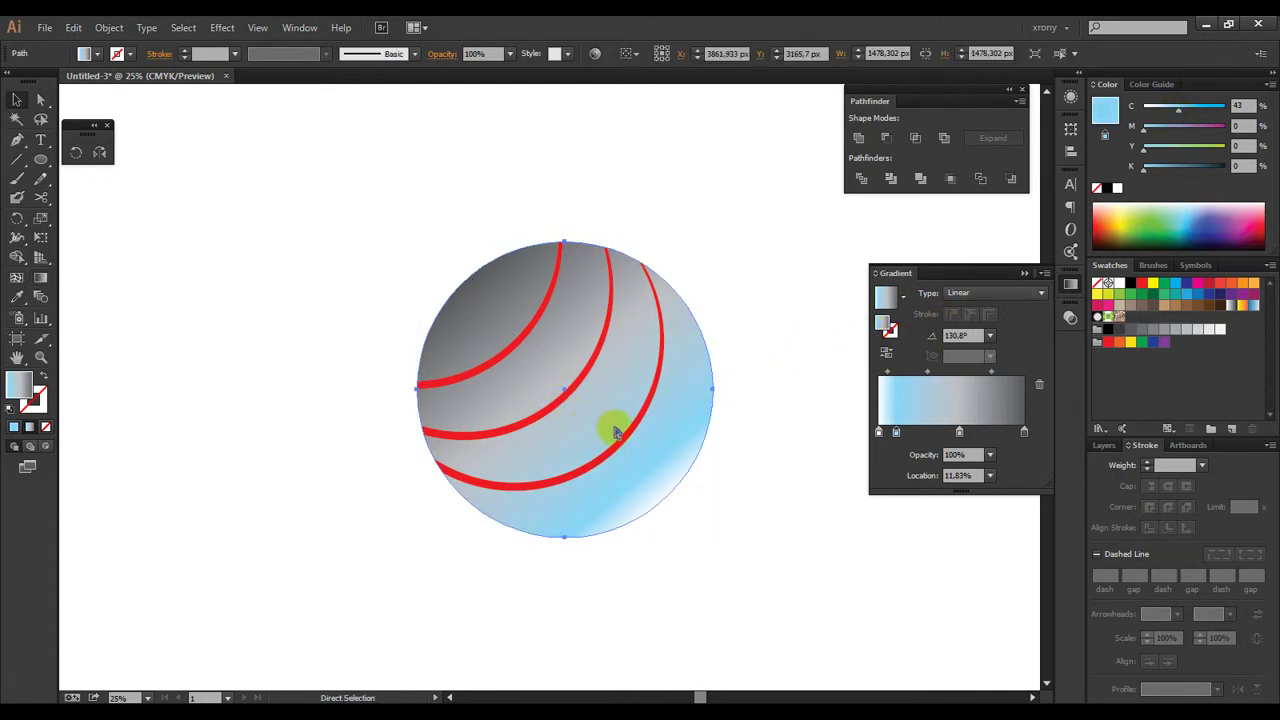
{"action": "key", "text": "v"}
{"action": "mouse_move", "coordinate": [713, 537]}
{"action": "left_mouse_down"}
{"action": "mouse_move", "coordinate": [634, 400]}
{"action": "mouse_move", "coordinate": [592, 415]}
{"action": "left_mouse_up"}
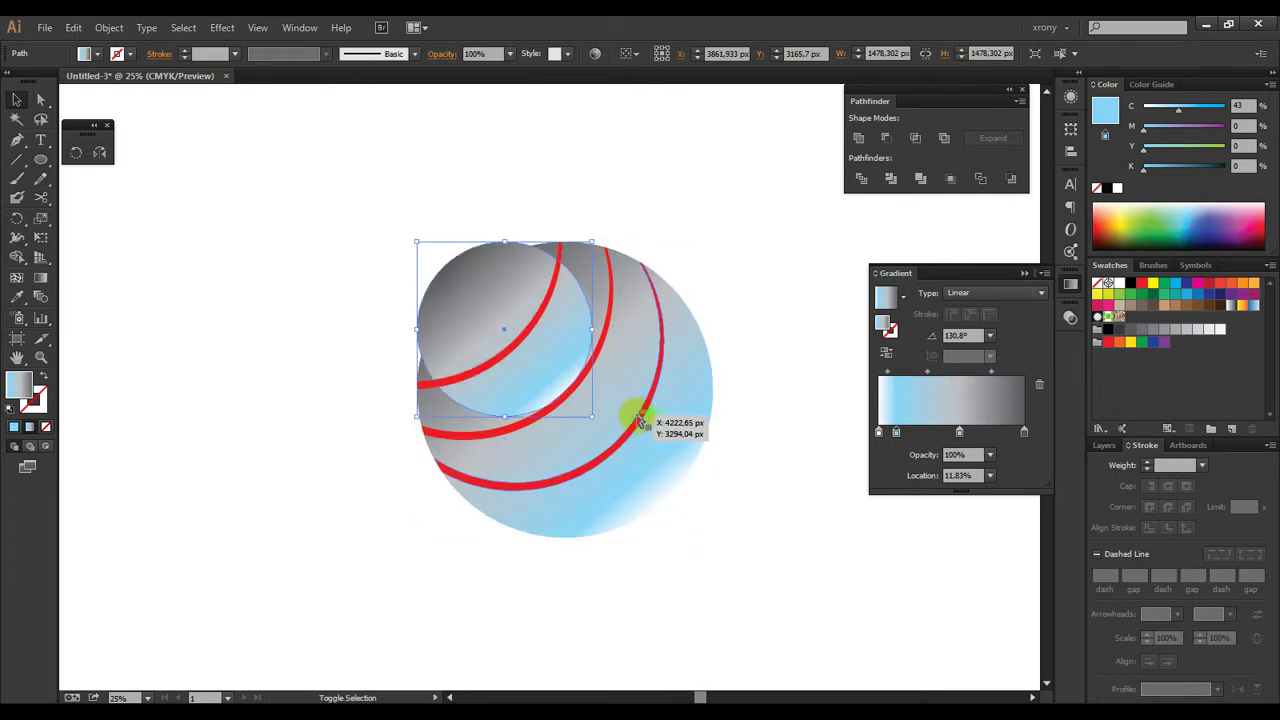
Step: Squash the copy into a 749 × 719 px ellipse and tilt it across the upper left
{"action": "mouse_move", "coordinate": [505, 415]}
{"action": "left_mouse_down"}
{"action": "mouse_move", "coordinate": [580, 353]}
{"action": "mouse_move", "coordinate": [608, 306]}
{"action": "left_mouse_up"}
{"action": "key", "text": "r"}
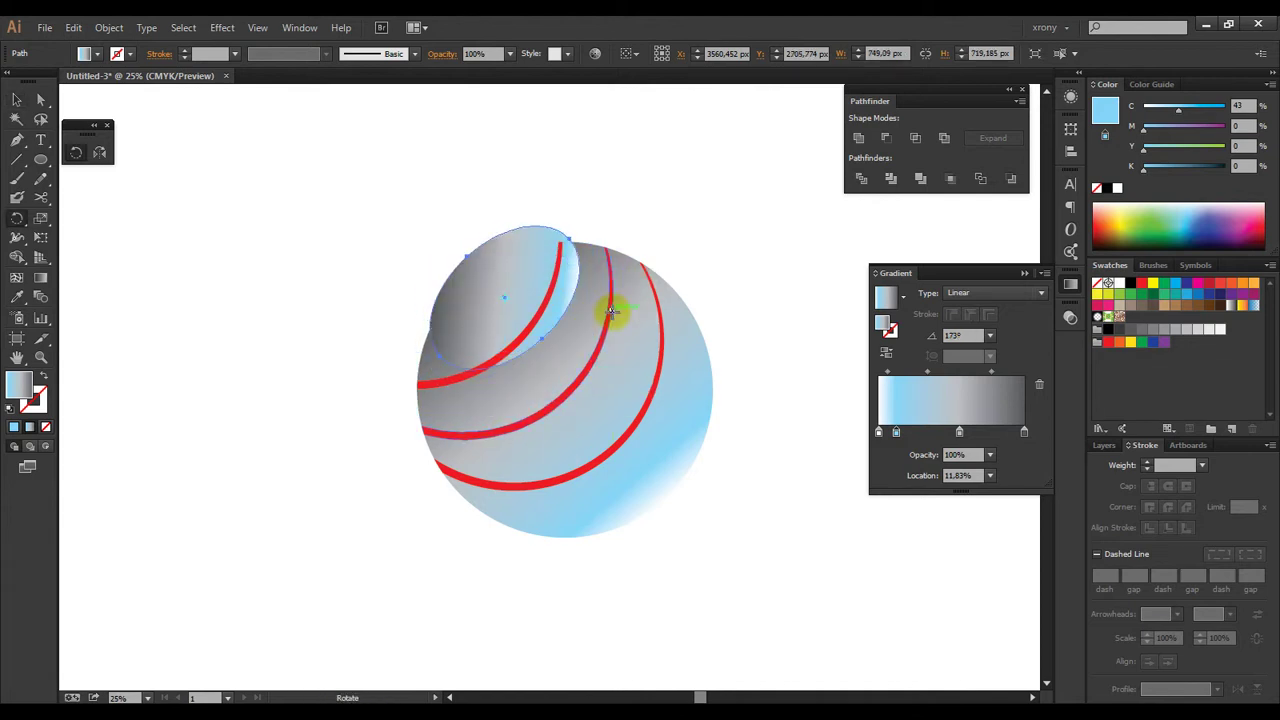
{"action": "key", "text": "v"}
{"action": "left_click_drag", "start_coordinate": [509, 325], "coordinate": [493, 331]}
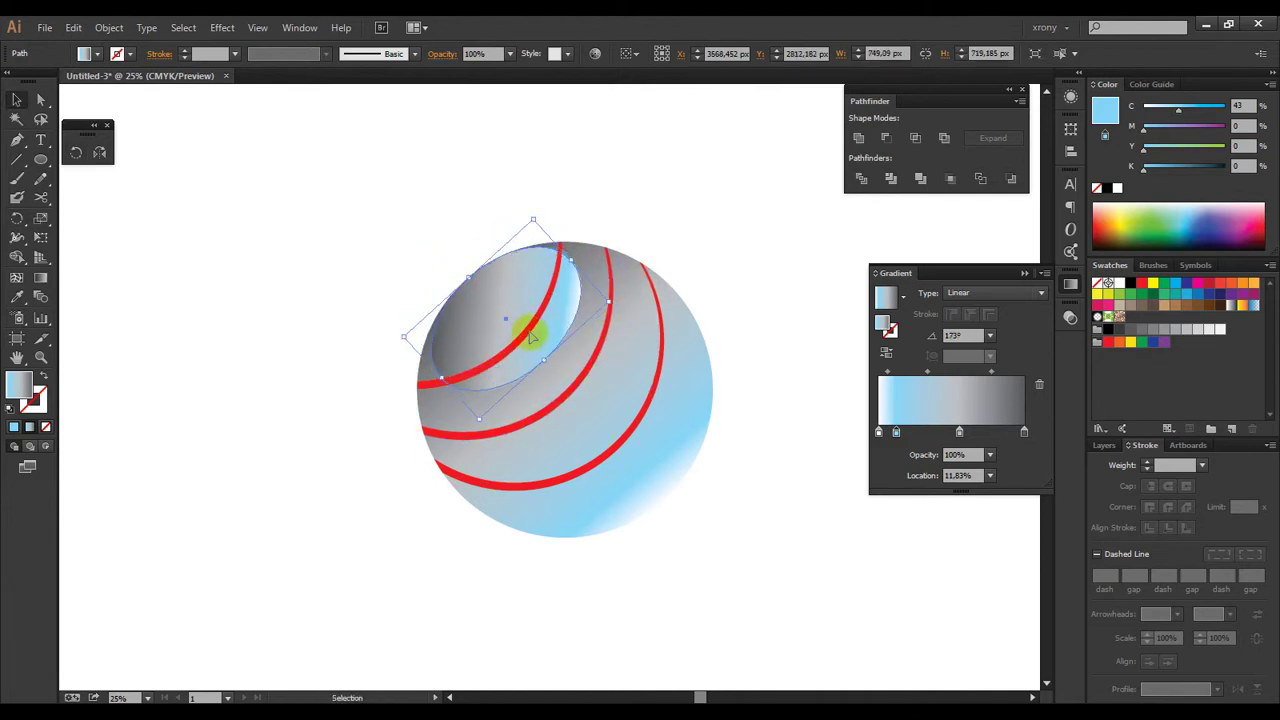
{"action": "left_click_drag", "start_coordinate": [614, 304], "coordinate": [621, 305]}
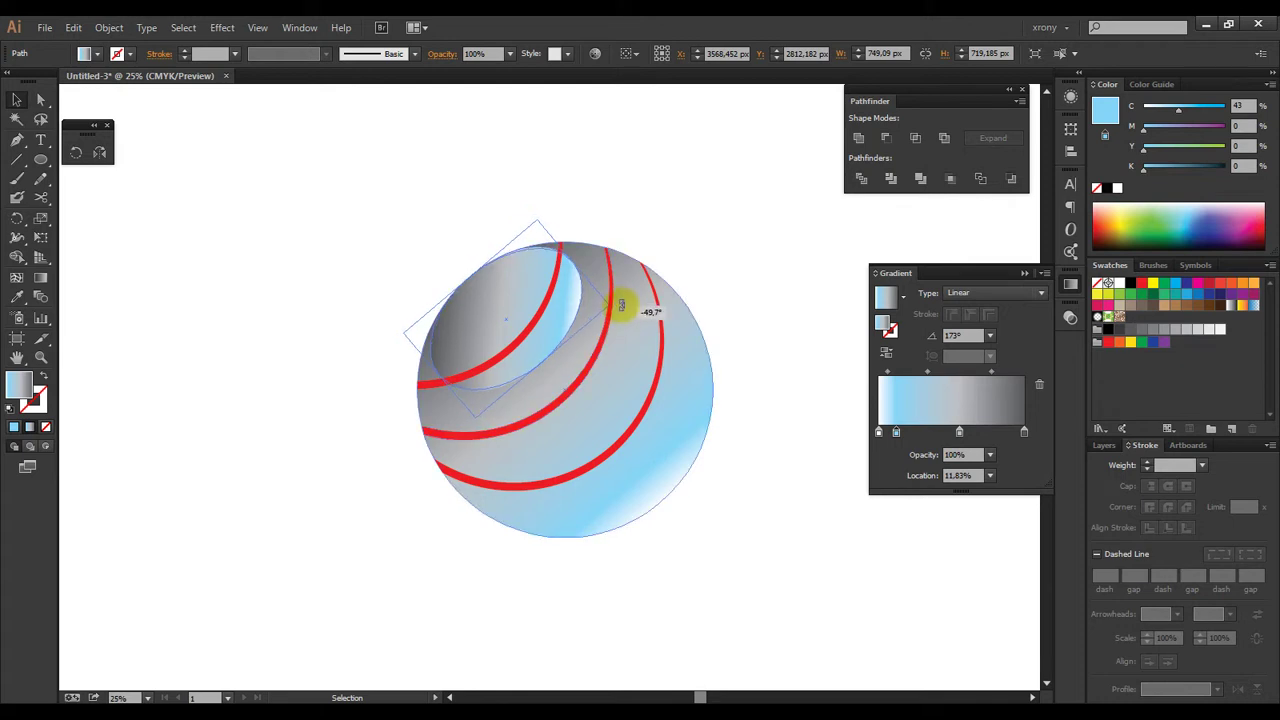
Step: Nudge the tilted ellipse down, fill it white, and set its opacity to 10%
{"action": "left_click", "coordinate": [523, 343]}
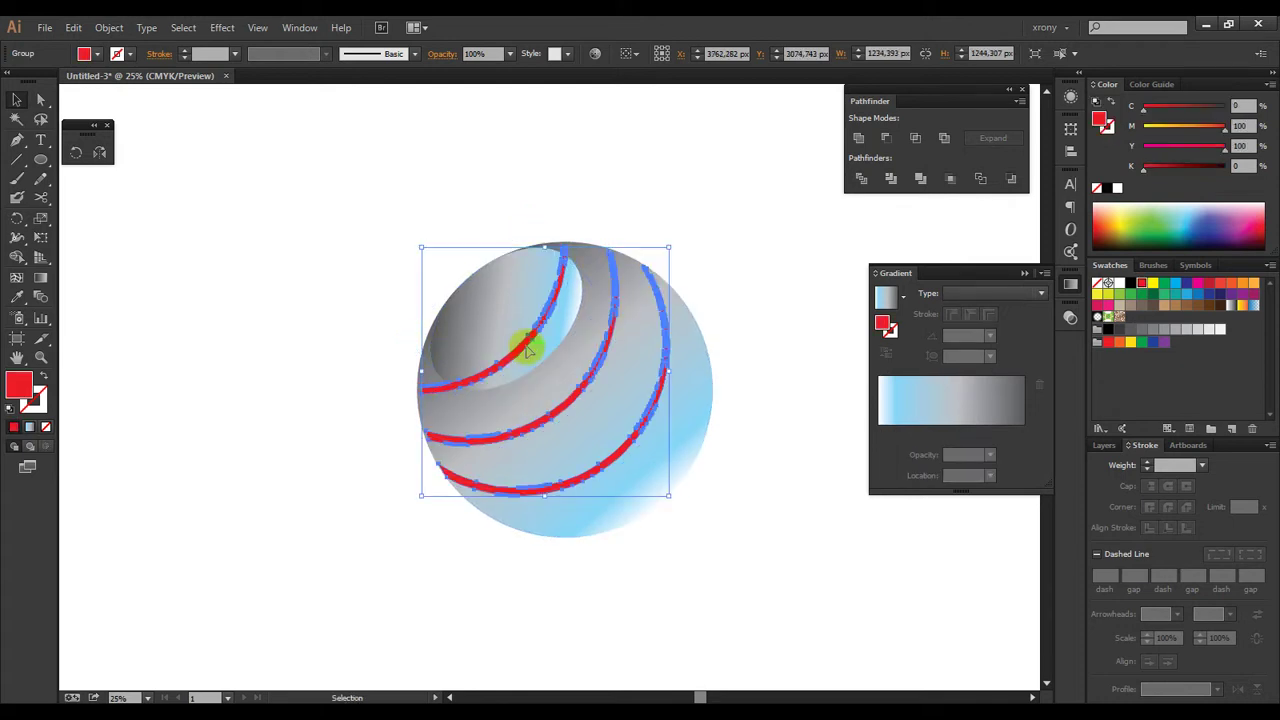
{"action": "left_click", "coordinate": [500, 324]}
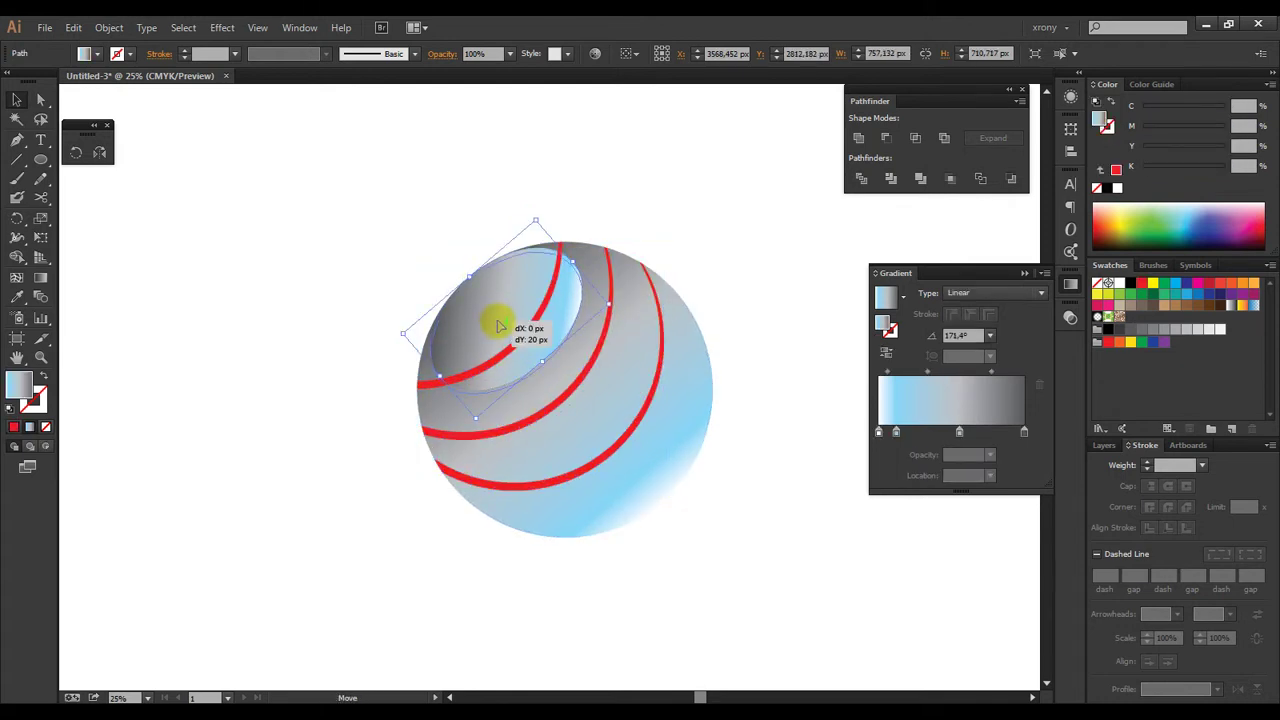
{"action": "left_click_drag", "start_coordinate": [500, 327], "coordinate": [500, 327]}
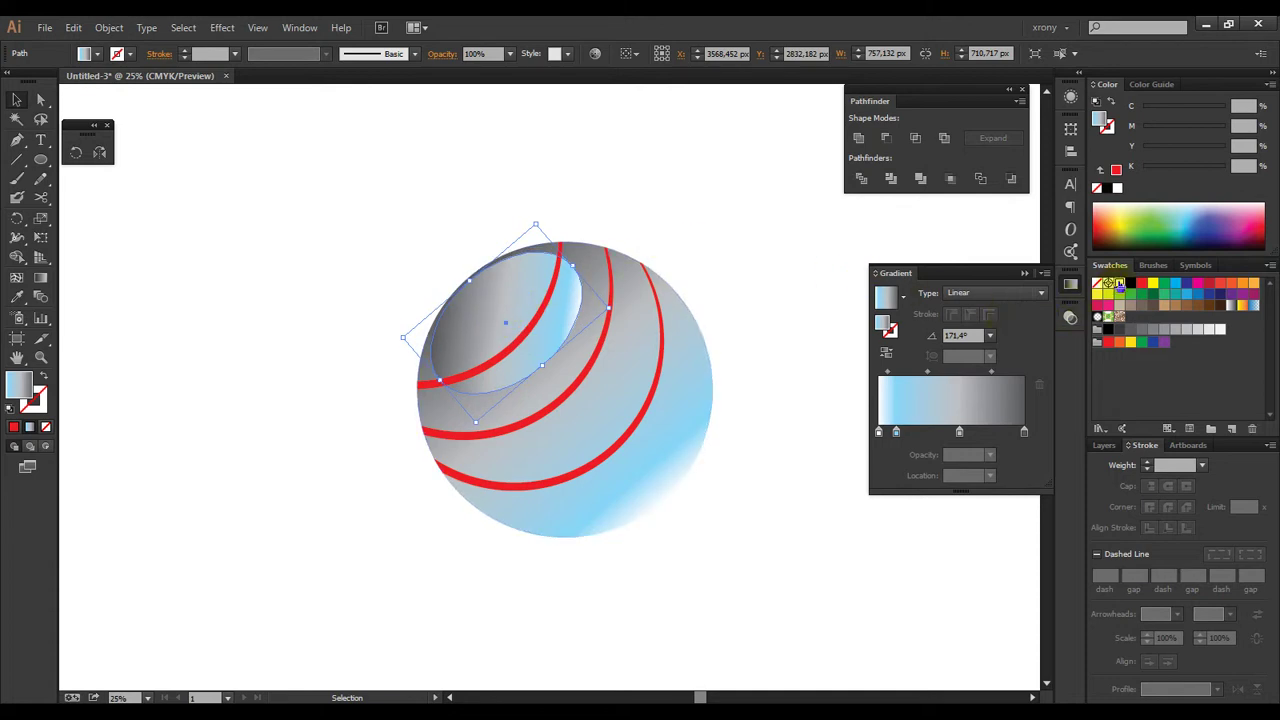
{"action": "left_click", "coordinate": [1119, 284]}
{"action": "left_click", "coordinate": [1069, 317]}
{"action": "left_click", "coordinate": [1056, 365]}
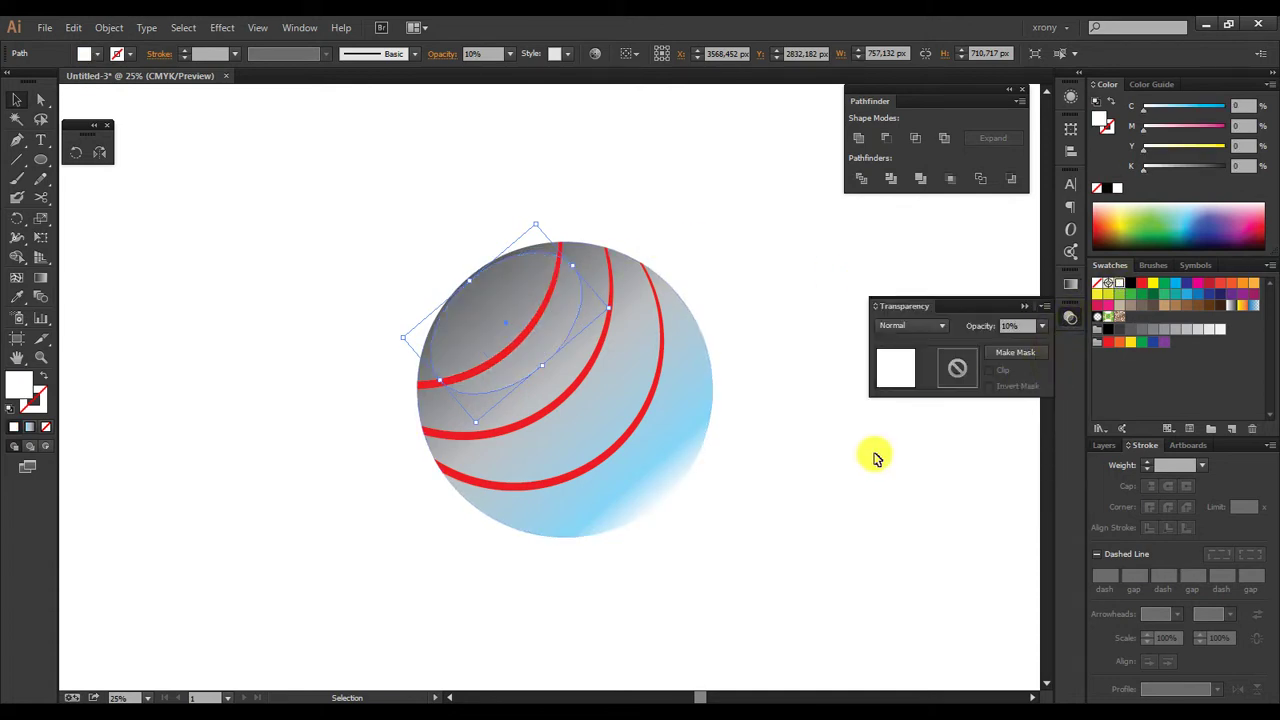
{"action": "left_click", "coordinate": [873, 457]}
{"action": "left_click_drag", "start_coordinate": [844, 576], "coordinate": [258, 224]}
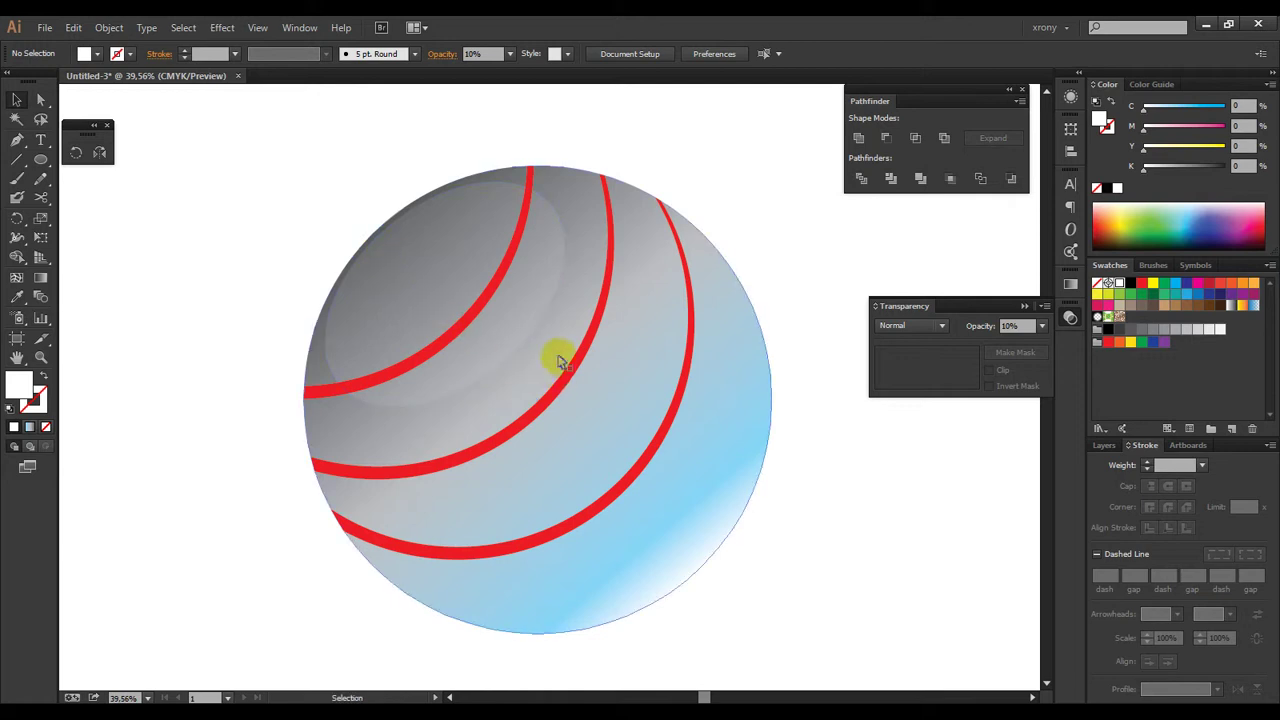
Step: Replace the stripes' red fill with the grey-to-blue gradient
{"action": "left_click", "coordinate": [551, 401]}
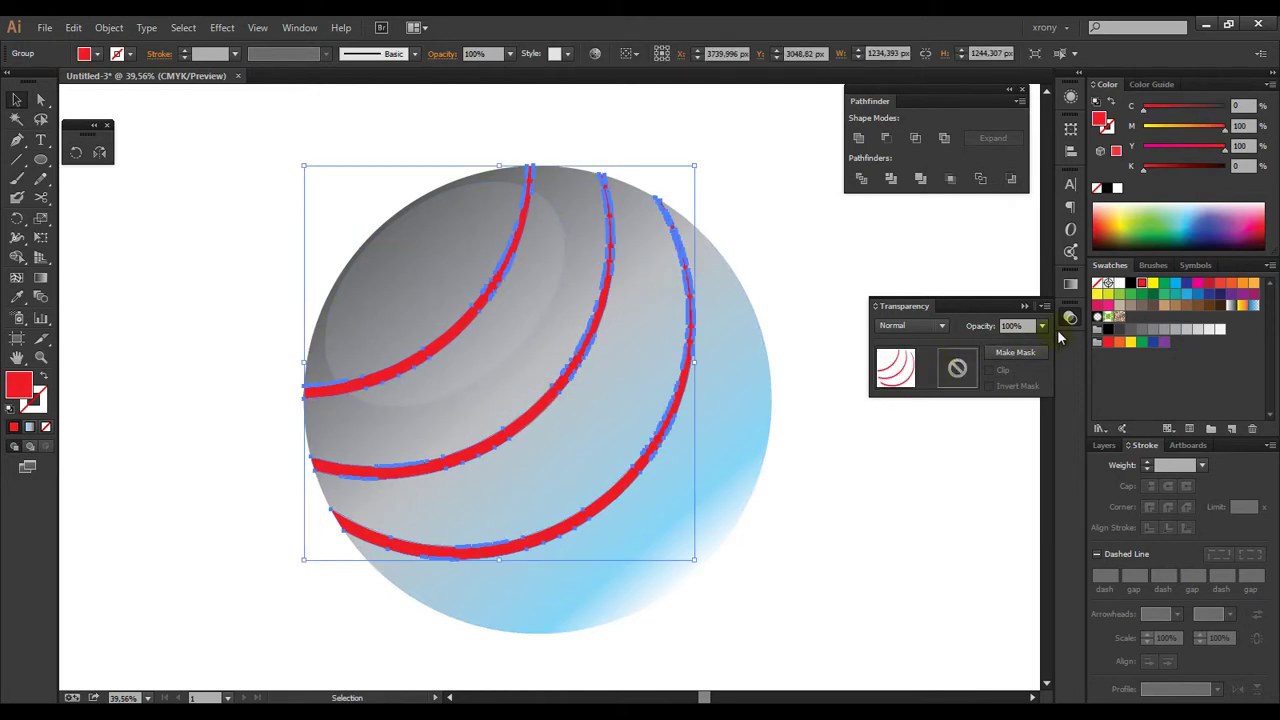
{"action": "left_click", "coordinate": [1072, 287]}
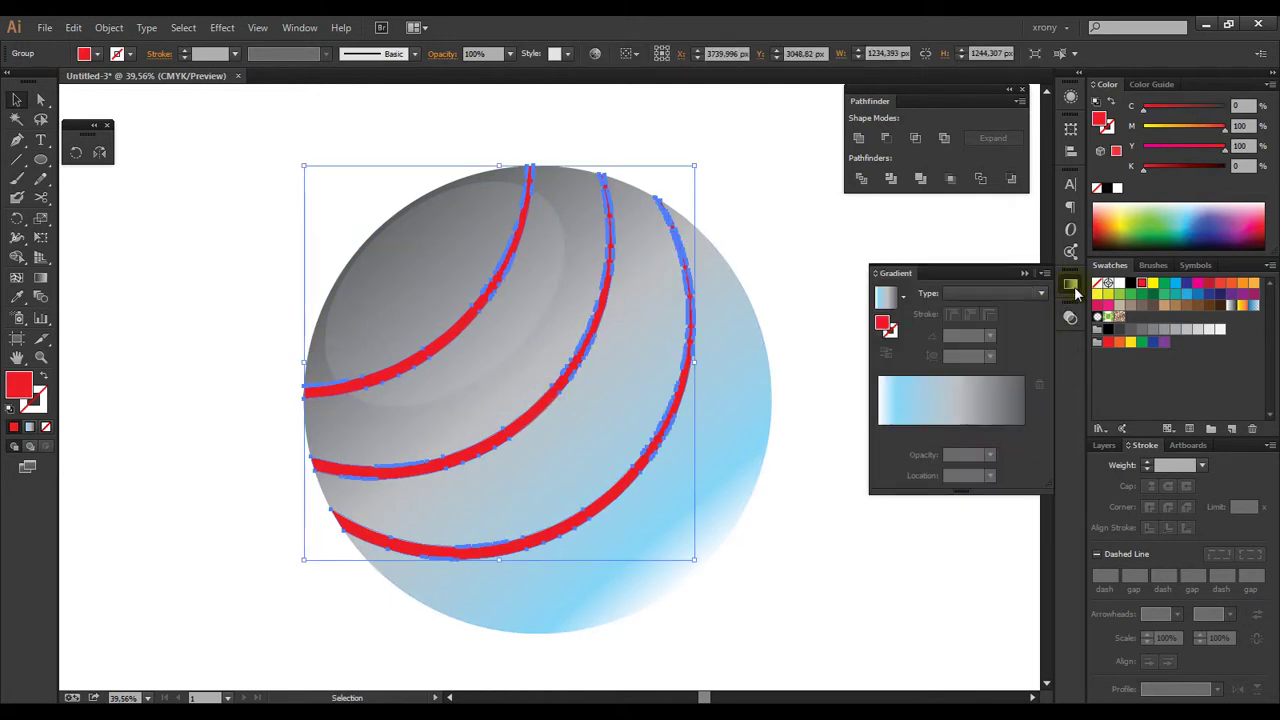
{"action": "left_click", "coordinate": [966, 433]}
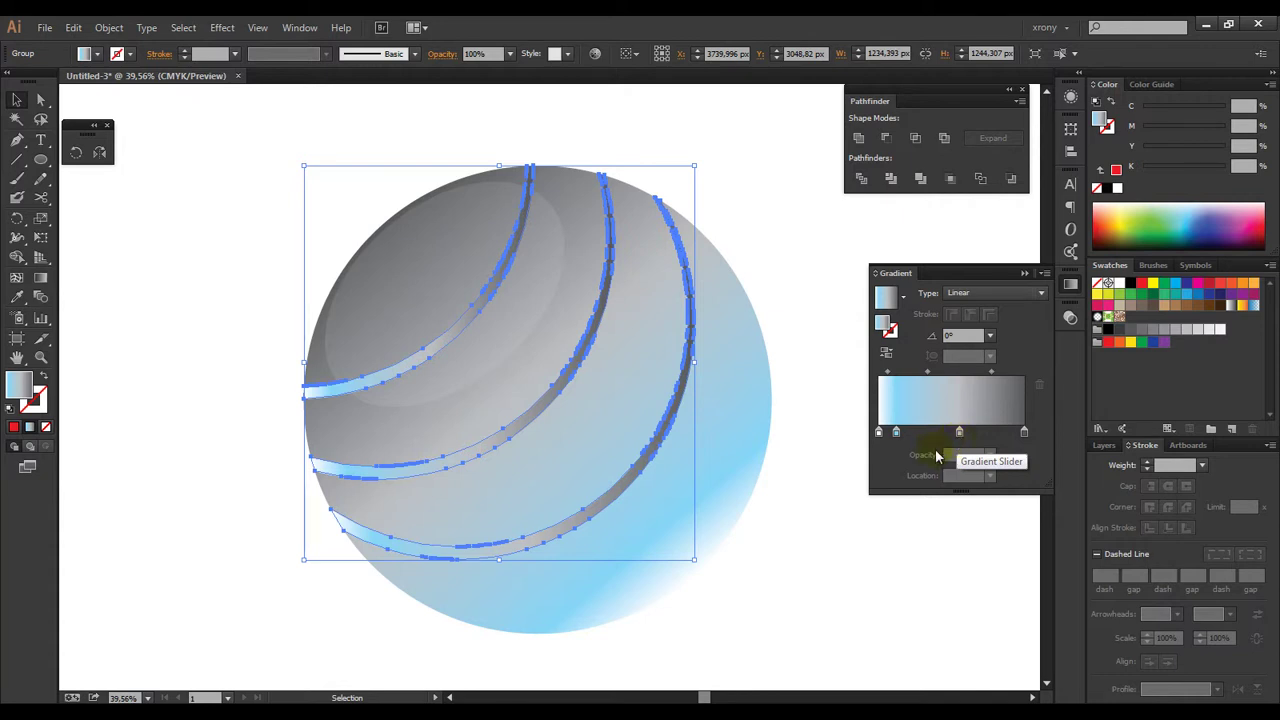
{"action": "left_click", "coordinate": [816, 522]}
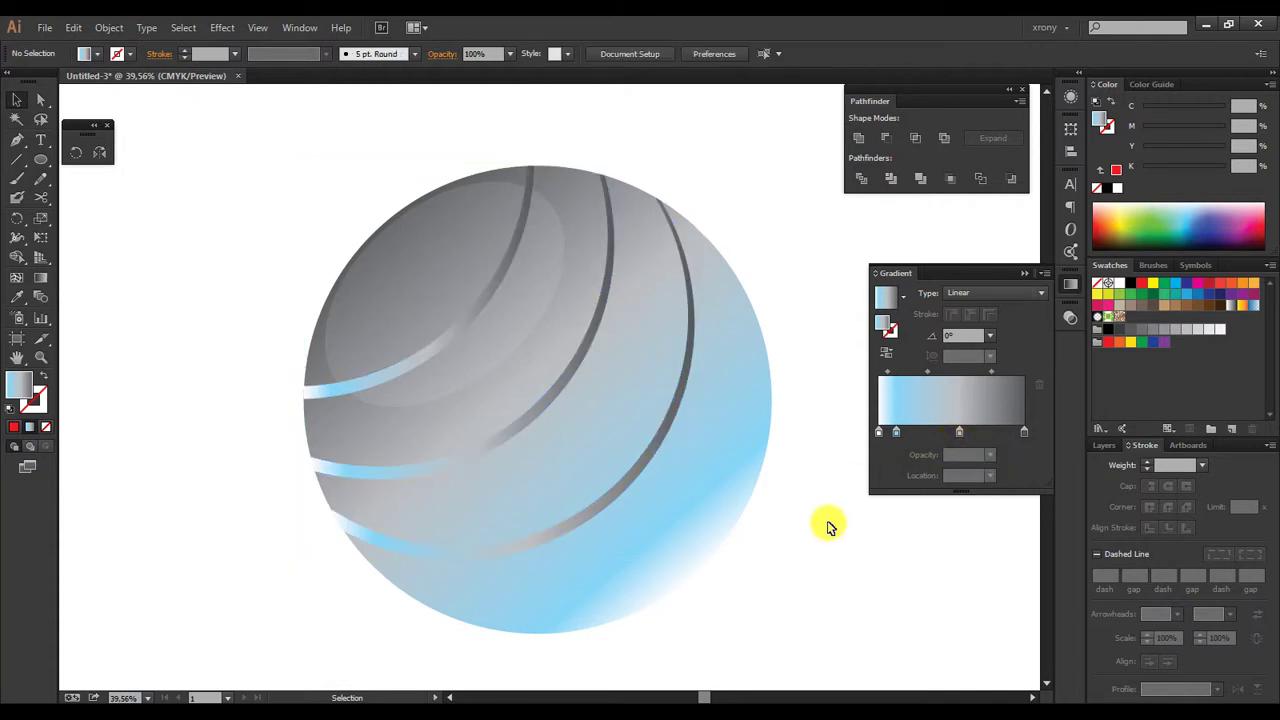
{"action": "left_click", "coordinate": [576, 525]}
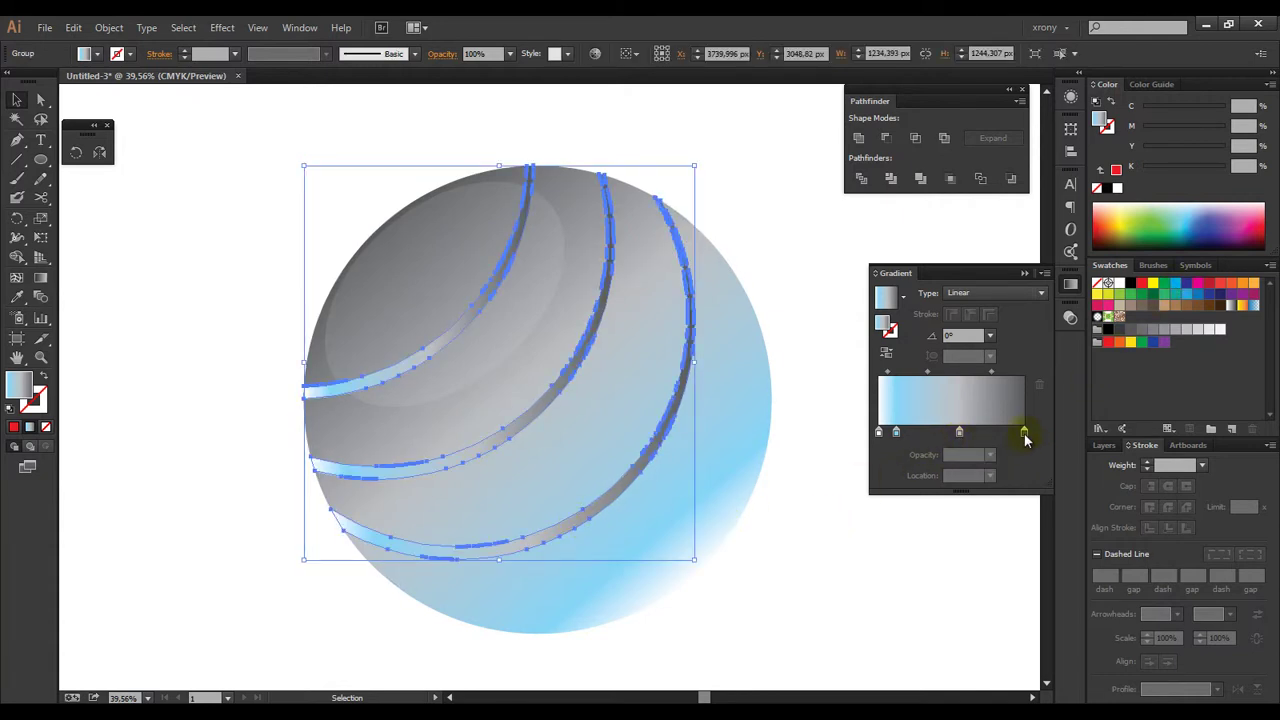
Step: Rework the stripe gradient stops into white–cyan–white, moving one stop to 65.59%
{"action": "mouse_move", "coordinate": [1025, 437]}
{"action": "left_mouse_down"}
{"action": "mouse_move", "coordinate": [955, 452]}
{"action": "mouse_move", "coordinate": [1043, 386]}
{"action": "left_mouse_up"}
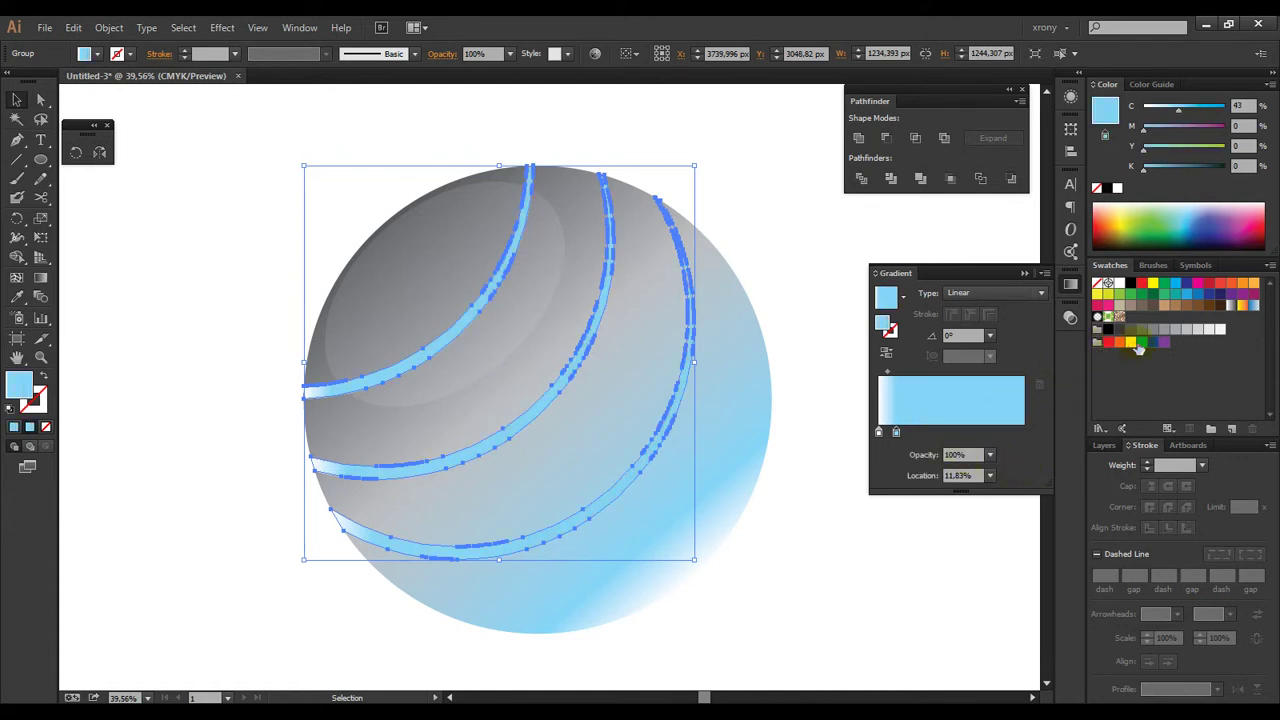
{"action": "left_click_drag", "start_coordinate": [1208, 338], "coordinate": [1025, 432]}
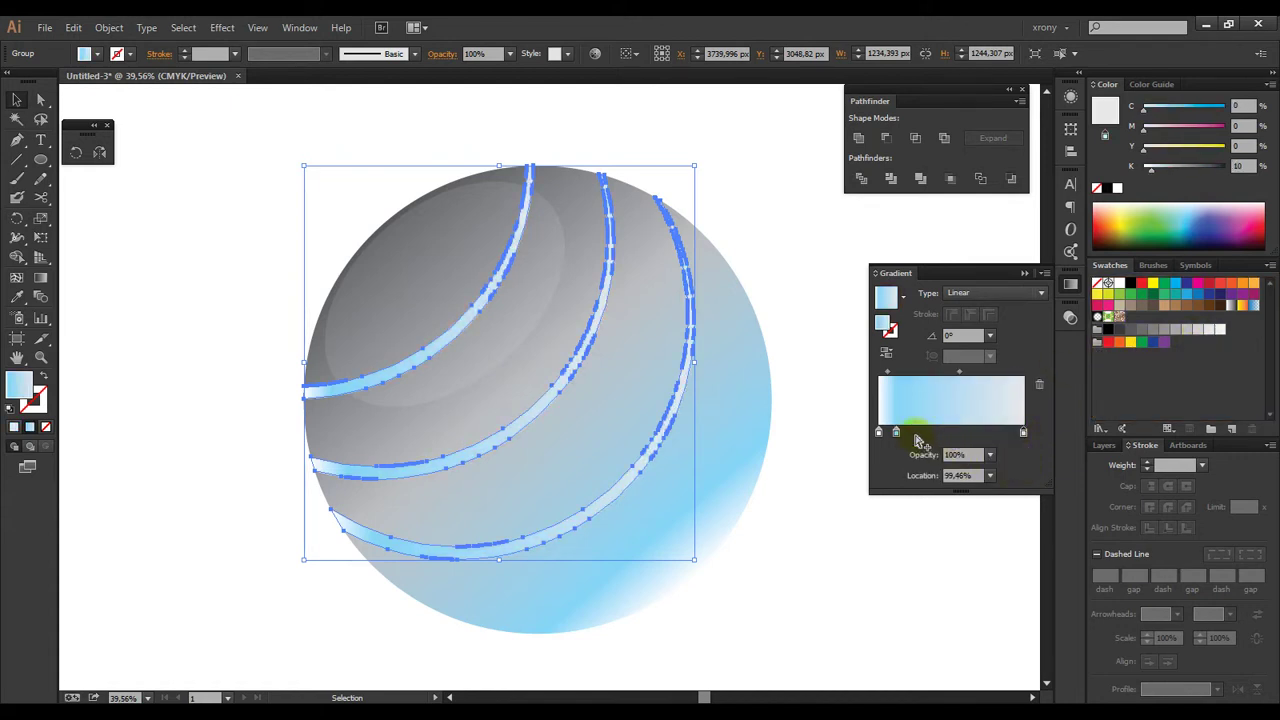
{"action": "mouse_move", "coordinate": [897, 440]}
{"action": "left_mouse_down"}
{"action": "mouse_move", "coordinate": [972, 436]}
{"action": "mouse_move", "coordinate": [951, 436]}
{"action": "left_mouse_up"}
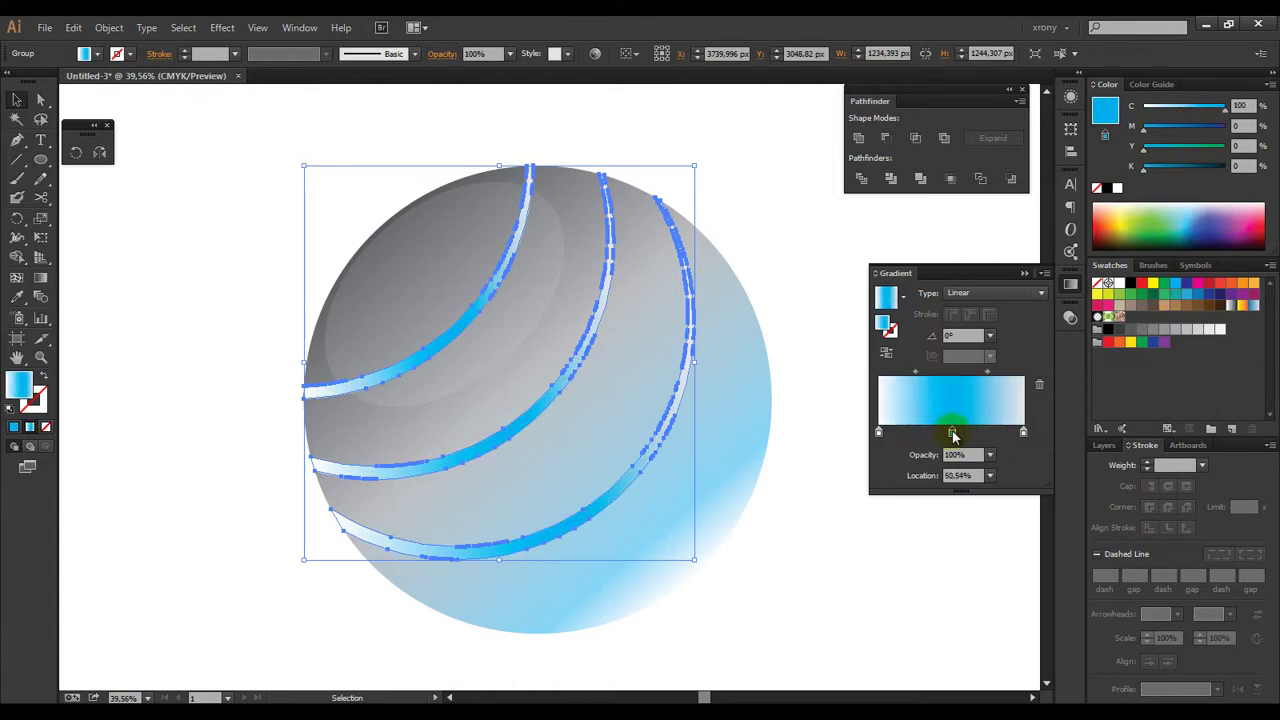
{"action": "left_click_drag", "start_coordinate": [1218, 338], "coordinate": [925, 405]}
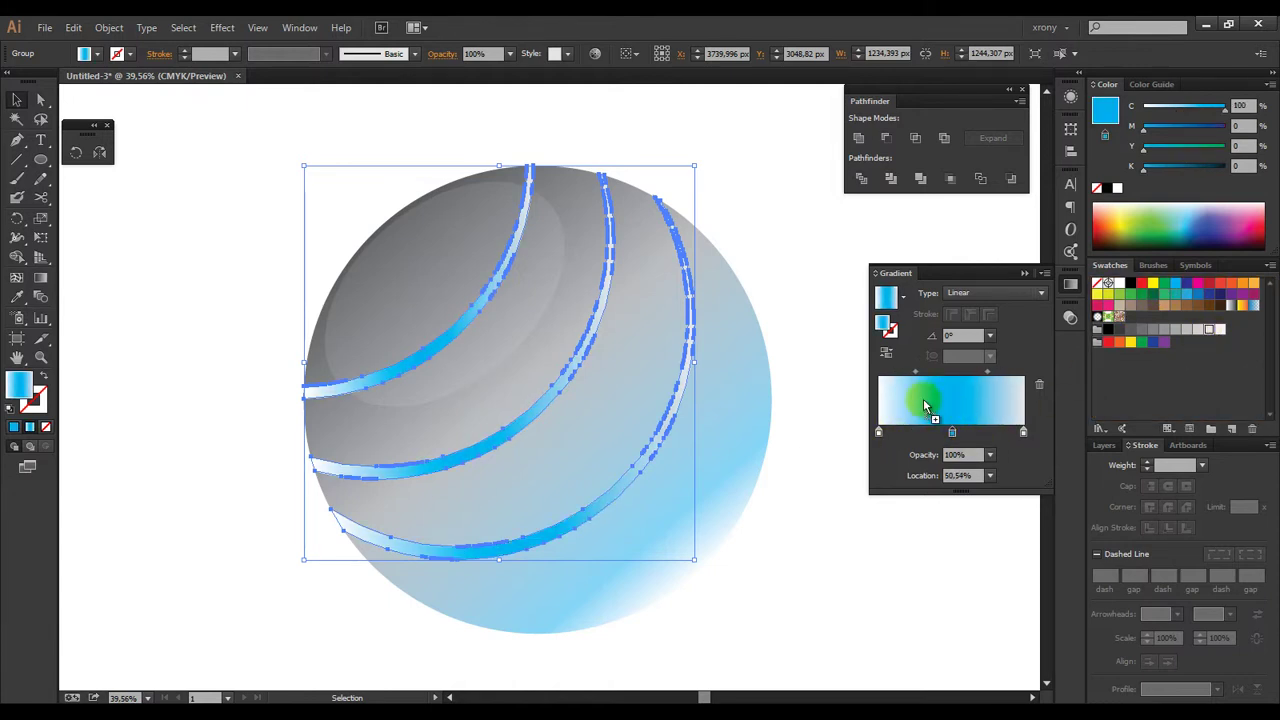
{"action": "left_click", "coordinate": [878, 433]}
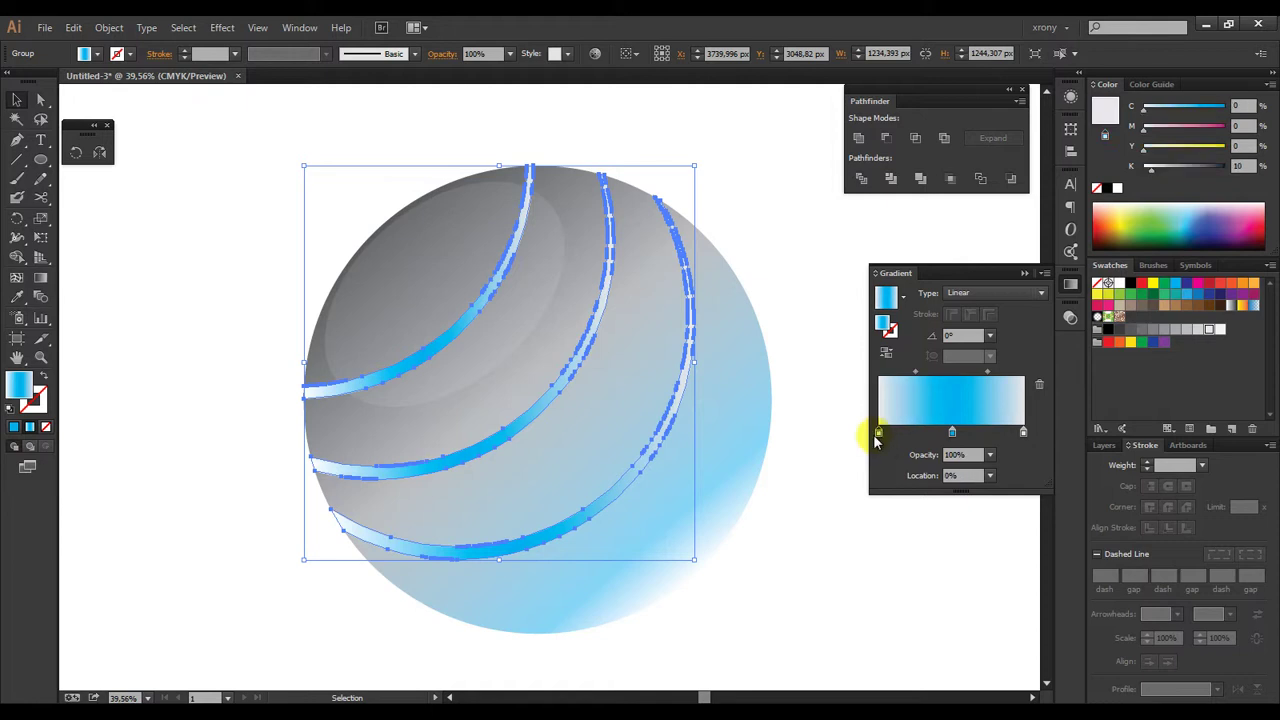
{"action": "left_click", "coordinate": [808, 517]}
Step: Angle the stripe gradient to 41.4° toward the upper right
{"action": "left_click", "coordinate": [626, 480]}
{"action": "key", "text": "g"}
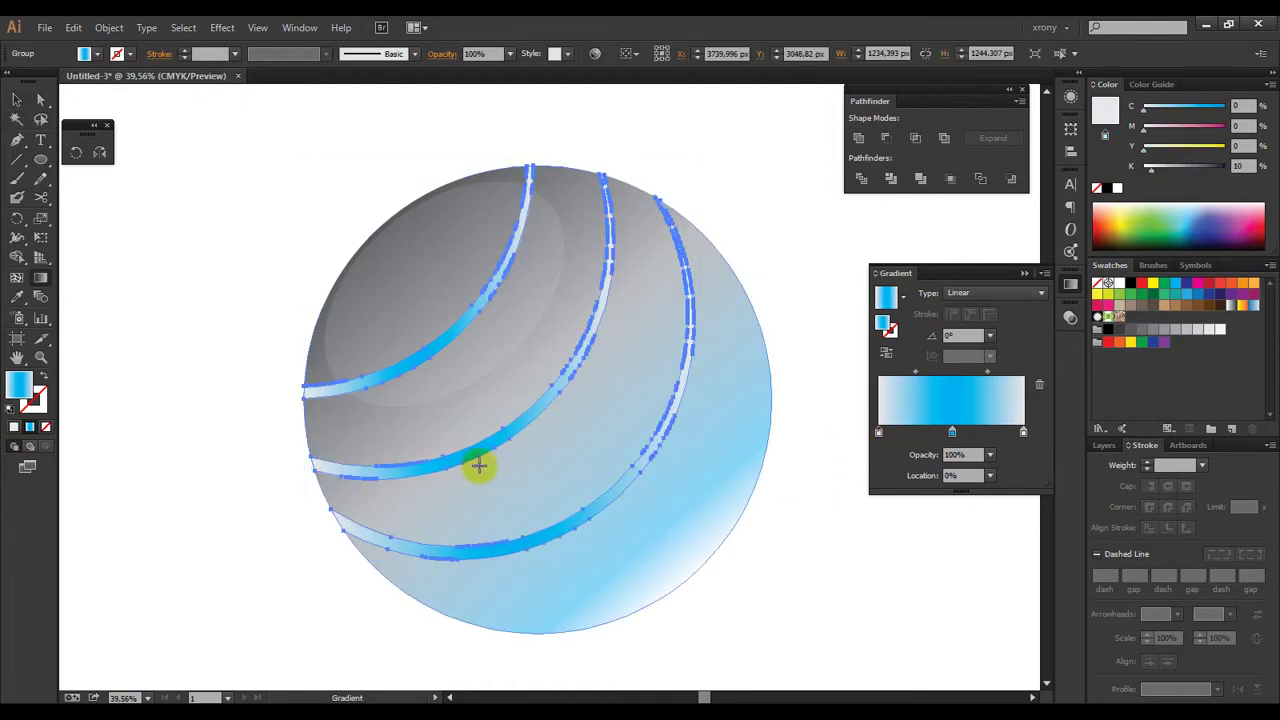
{"action": "left_click_drag", "start_coordinate": [316, 476], "coordinate": [642, 188]}
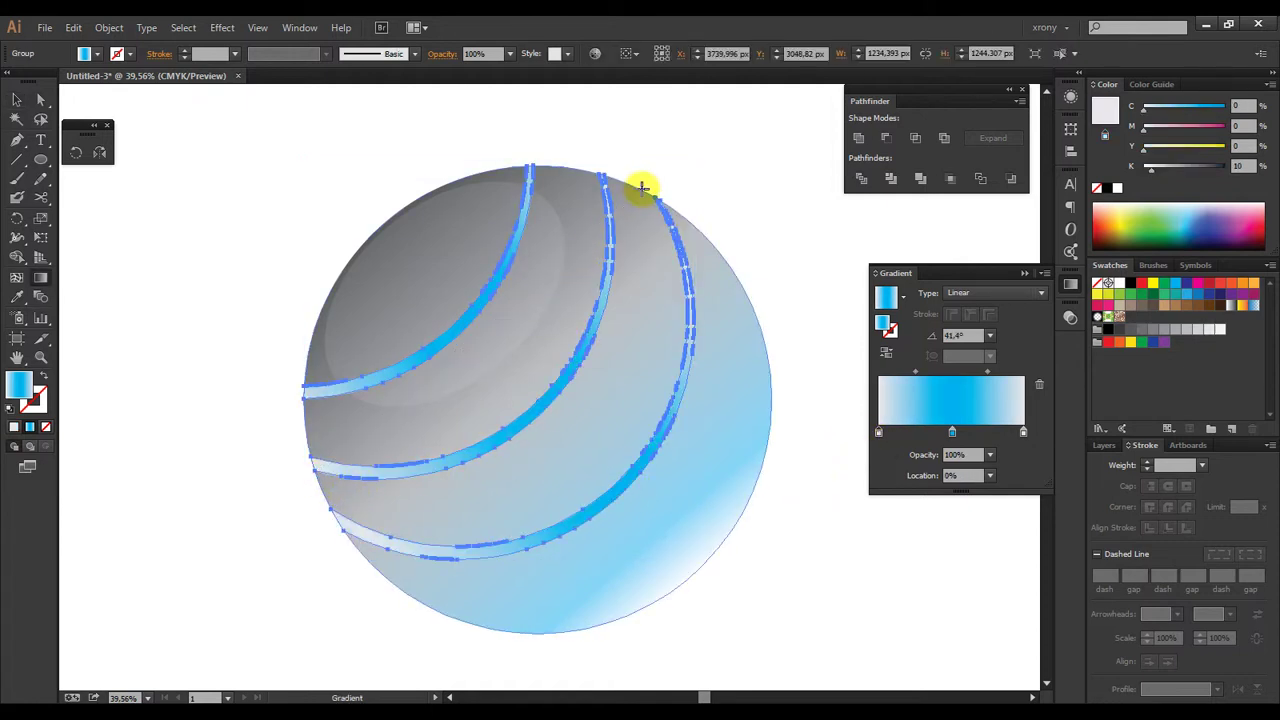
{"action": "key", "text": "v"}
{"action": "left_click", "coordinate": [700, 184]}
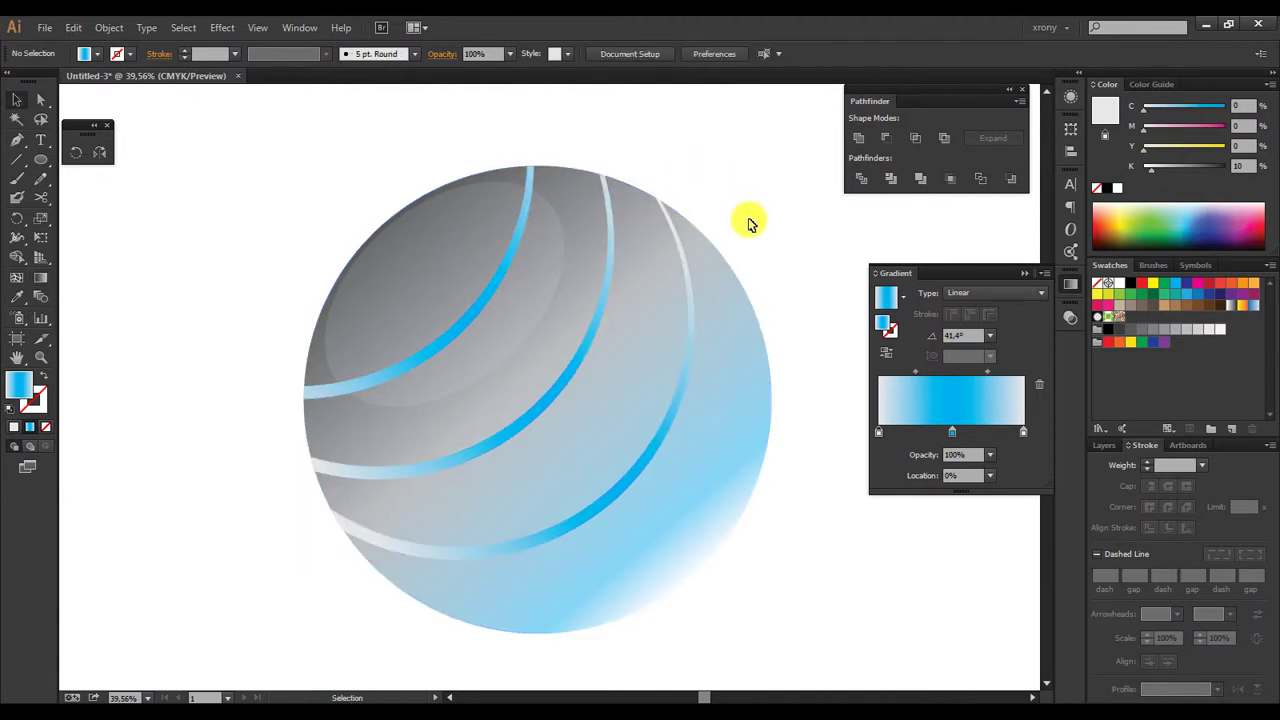
Step: Shrink the faint white highlight ellipse and move it into the ball's upper-left area
{"action": "left_click", "coordinate": [430, 287]}
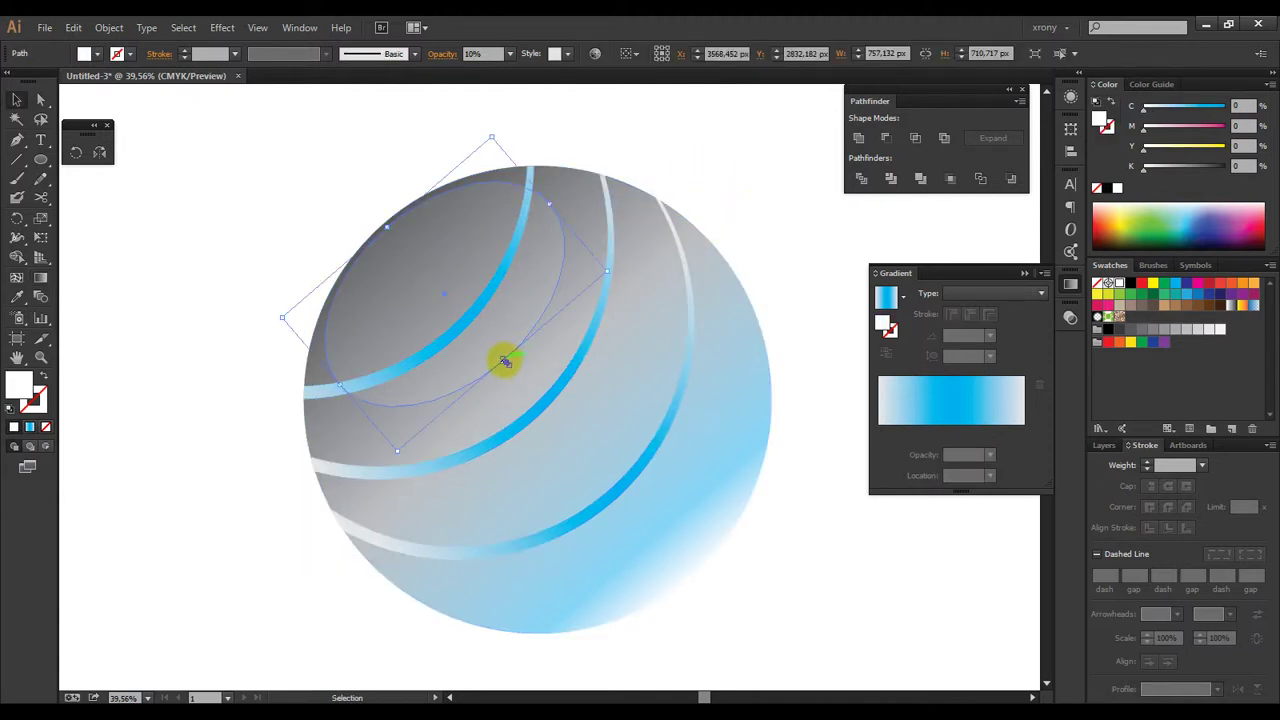
{"action": "left_click_drag", "start_coordinate": [500, 357], "coordinate": [470, 322]}
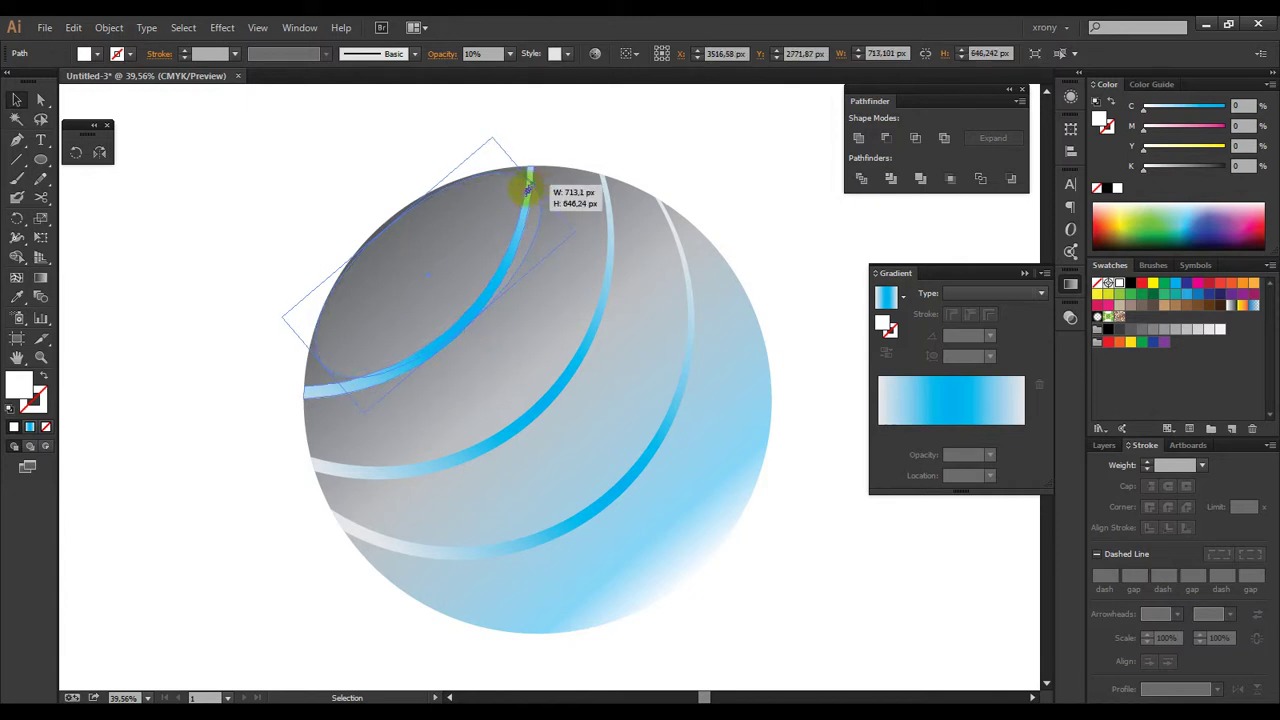
{"action": "left_click_drag", "start_coordinate": [532, 185], "coordinate": [494, 219]}
{"action": "left_click_drag", "start_coordinate": [432, 275], "coordinate": [463, 248]}
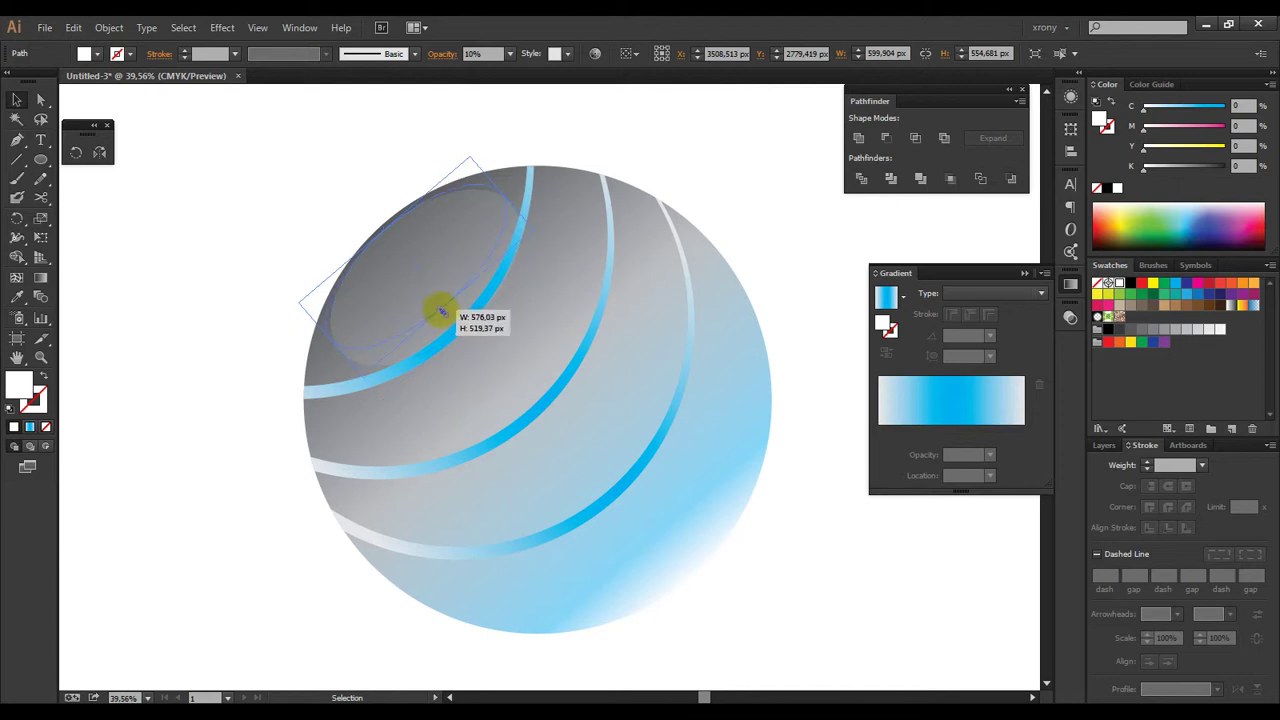
{"action": "left_click_drag", "start_coordinate": [466, 326], "coordinate": [446, 302]}
Step: Tilt the highlight ellipse slightly and scale it down to about 44 px wide
{"action": "left_click_drag", "start_coordinate": [248, 145], "coordinate": [660, 436]}
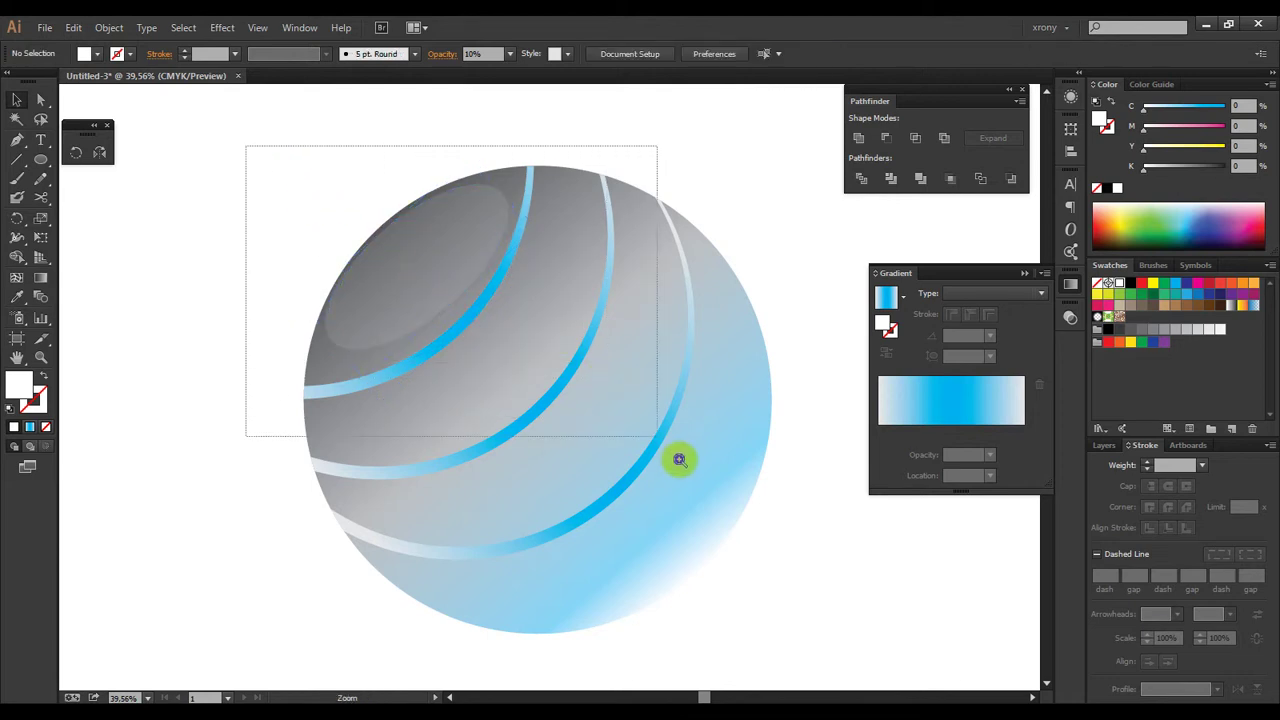
{"action": "key", "text": "r"}
{"action": "left_click_drag", "start_coordinate": [705, 320], "coordinate": [642, 308]}
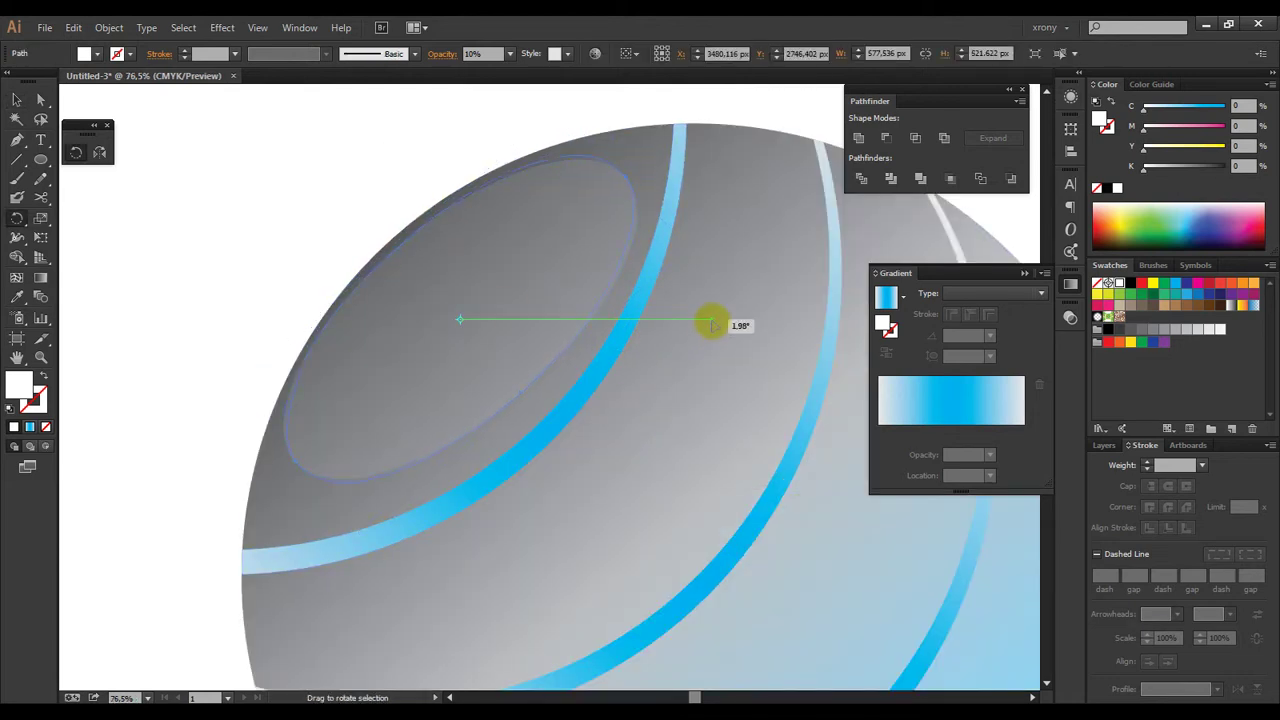
{"action": "key", "text": "v"}
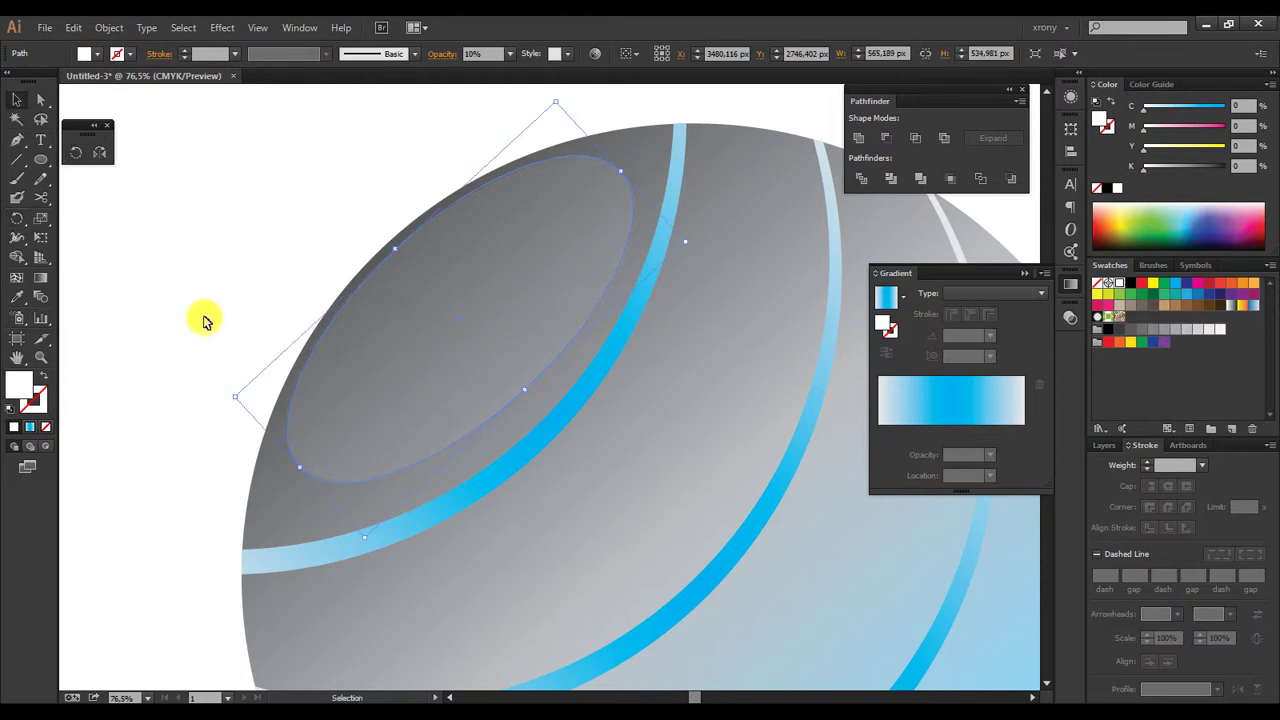
{"action": "mouse_move", "coordinate": [549, 366]}
{"action": "left_mouse_down"}
{"action": "mouse_move", "coordinate": [451, 329]}
{"action": "mouse_move", "coordinate": [528, 257]}
{"action": "mouse_move", "coordinate": [556, 323]}
{"action": "mouse_move", "coordinate": [548, 358]}
{"action": "mouse_move", "coordinate": [534, 340]}
{"action": "mouse_move", "coordinate": [571, 294]}
{"action": "mouse_move", "coordinate": [527, 348]}
{"action": "mouse_move", "coordinate": [506, 340]}
{"action": "left_mouse_up"}
Step: Deselect the highlight and zoom out so the whole ball is visible
{"action": "key", "text": "ctrl+shift+a"}
{"action": "key", "text": "ctrl+minus"}
{"action": "key", "text": "ctrl+minus"}
{"action": "key", "text": "ctrl+minus"}
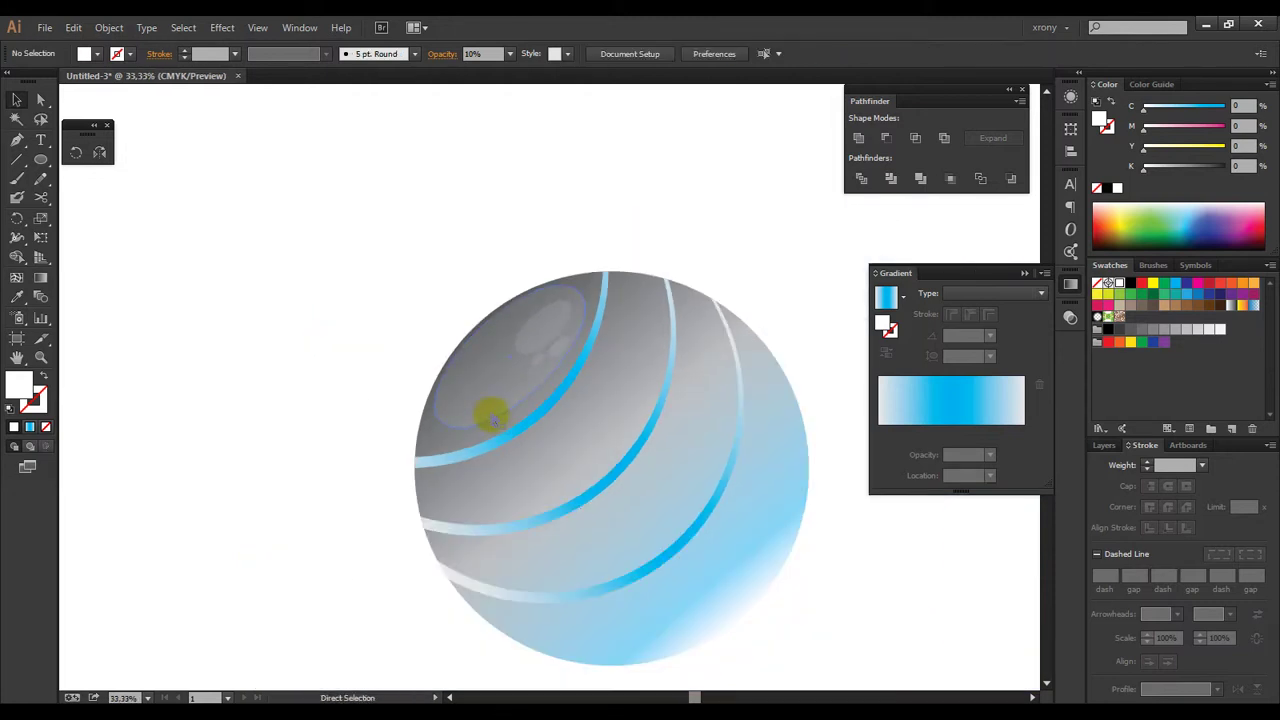
{"action": "key", "text": "ctrl+minus"}
{"action": "key", "text": "ctrl+minus"}
{"action": "left_click_drag", "start_coordinate": [638, 452], "coordinate": [590, 394]}
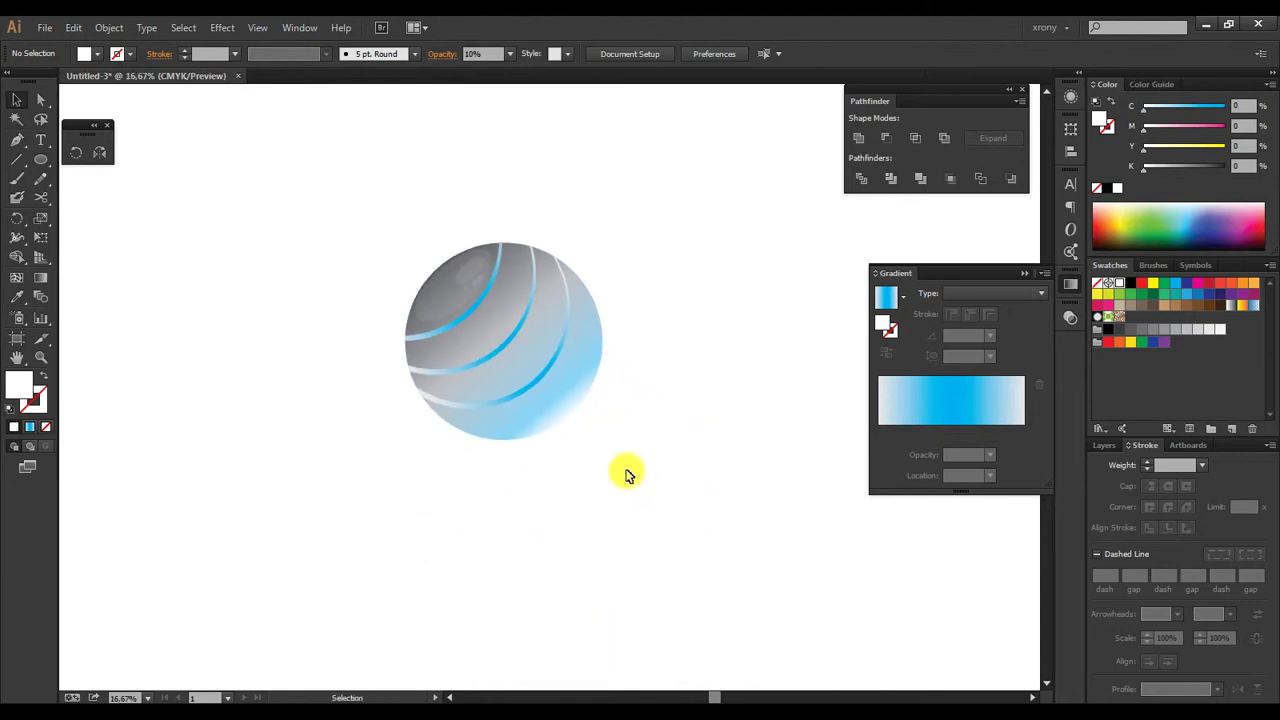
Step: Select the shaded ball together with its gradient stripes
{"action": "left_click", "coordinate": [555, 402]}
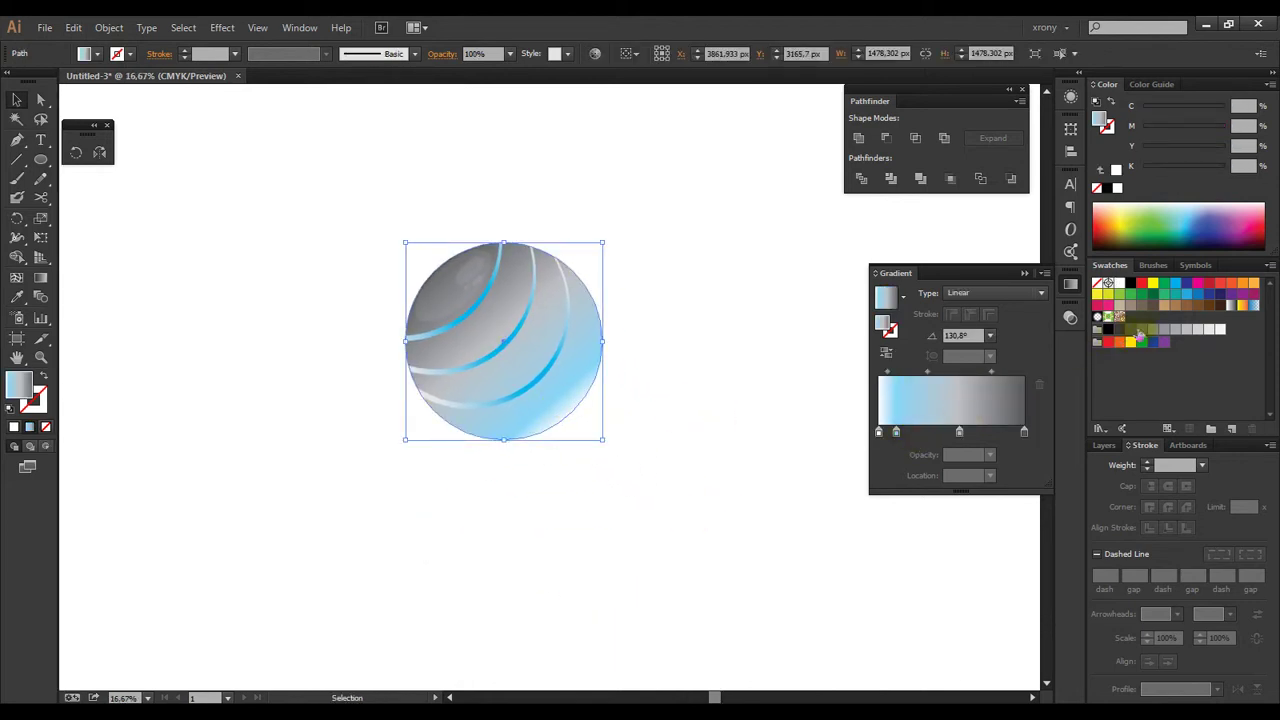
{"action": "left_click_drag", "start_coordinate": [1210, 337], "coordinate": [871, 435]}
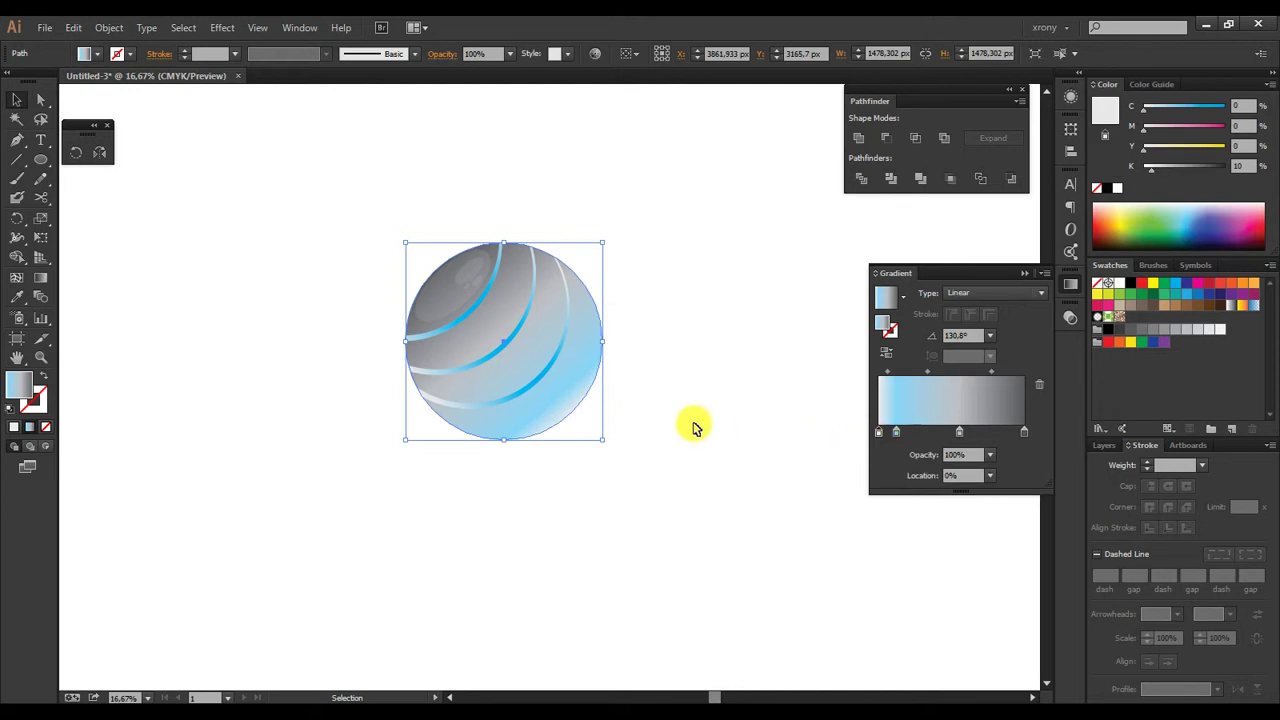
{"action": "key", "text": "a"}
{"action": "left_click_drag", "start_coordinate": [645, 475], "coordinate": [346, 209]}
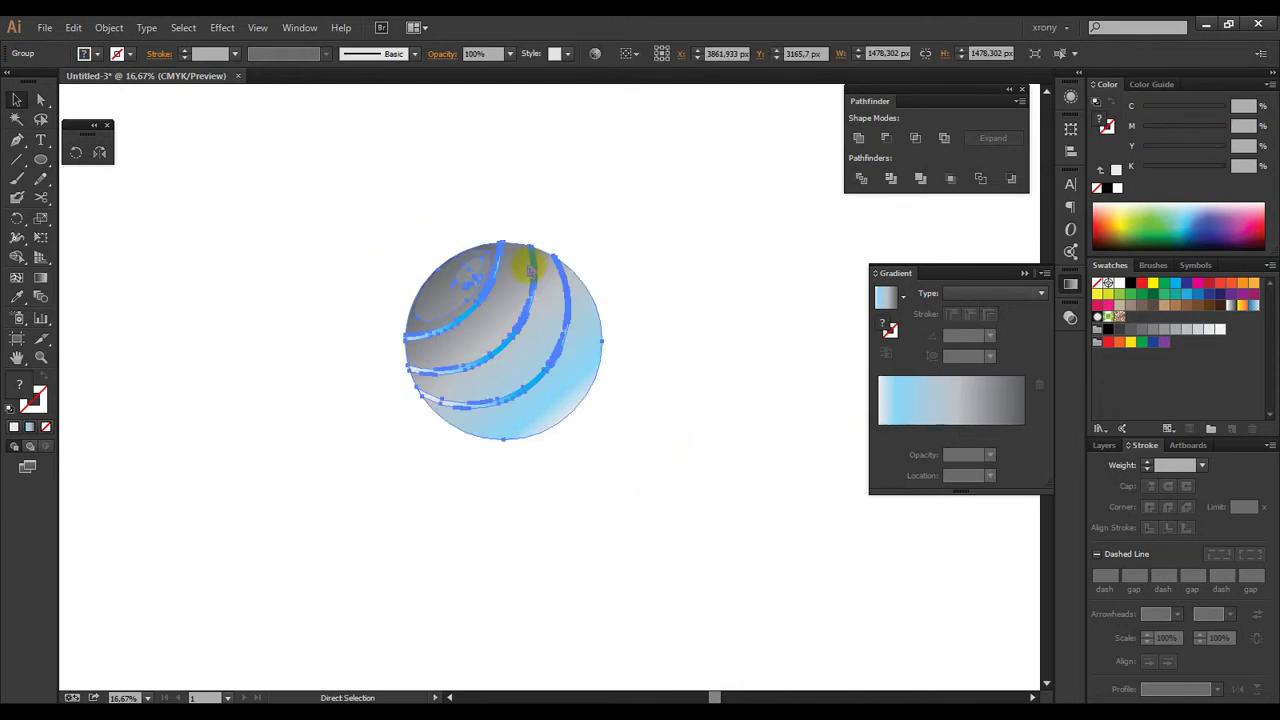
{"action": "key", "text": "v"}
Step: Reflect a copy of the ball across the horizontal axis, place it below, and draw a covering rectangle
{"action": "right_click", "coordinate": [528, 335]}
{"action": "mouse_move", "coordinate": [578, 452]}
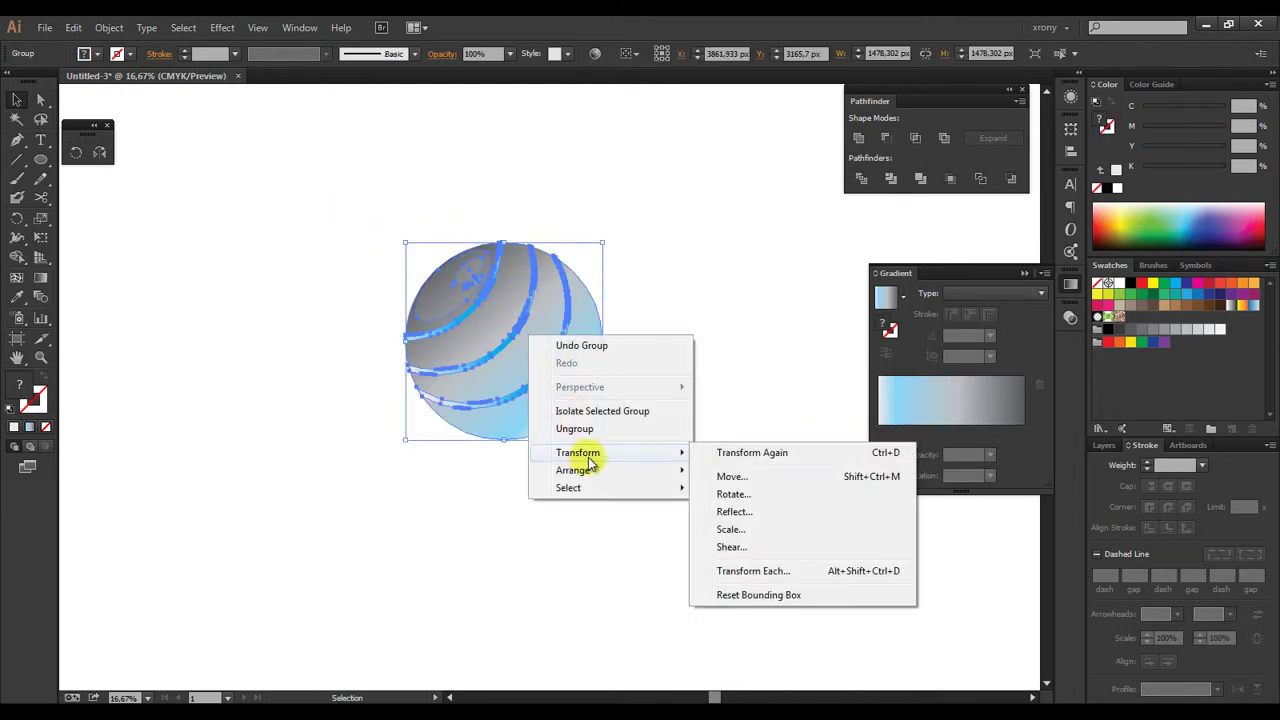
{"action": "left_click", "coordinate": [724, 509]}
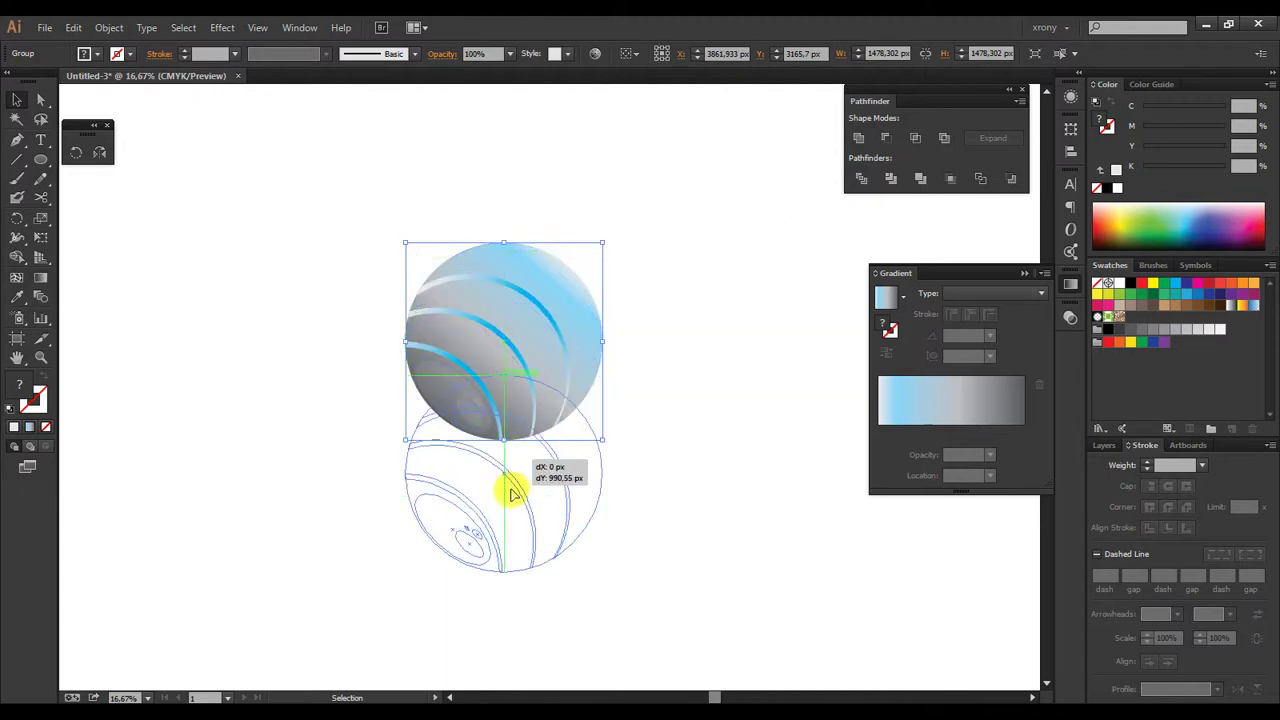
{"action": "left_click_drag", "start_coordinate": [522, 348], "coordinate": [522, 552]}
{"action": "left_click", "coordinate": [705, 620]}
{"action": "key", "text": "m"}
{"action": "left_click_drag", "start_coordinate": [652, 656], "coordinate": [330, 440]}
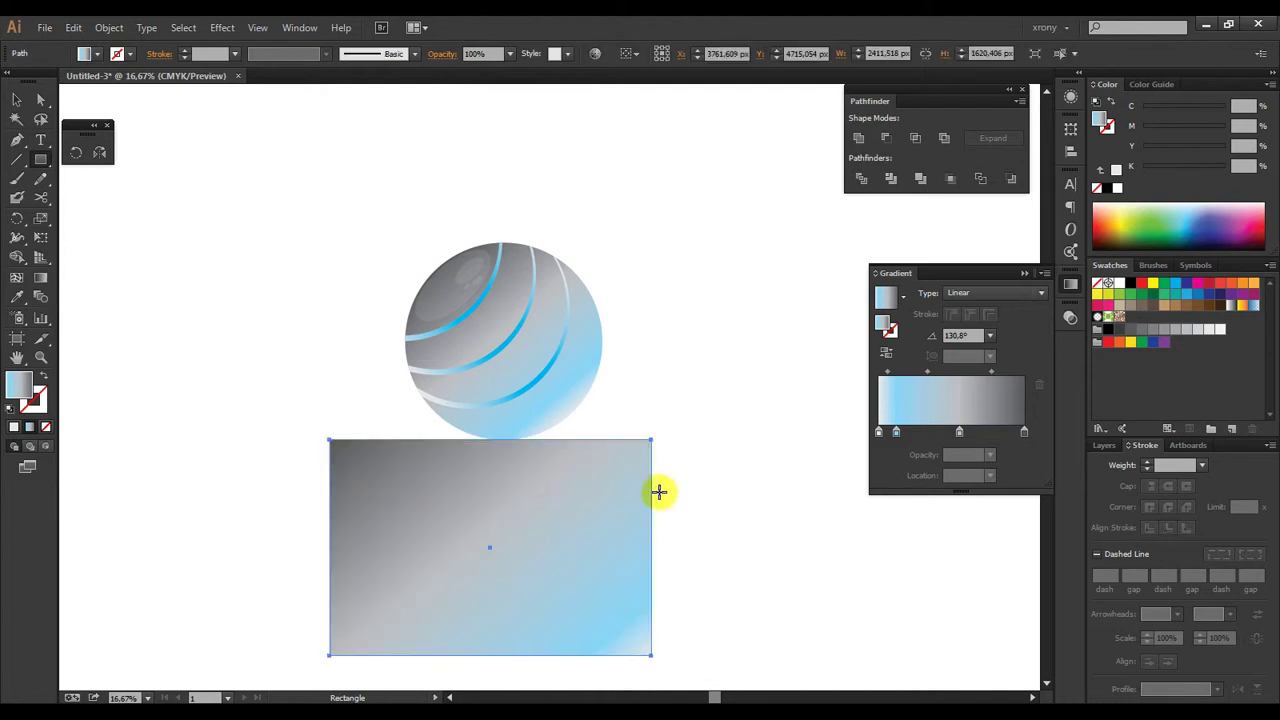
Step: Nudge the covering rectangle slightly down and select only the rectangle
{"action": "key", "text": "v"}
{"action": "left_click_drag", "start_coordinate": [505, 448], "coordinate": [505, 454]}
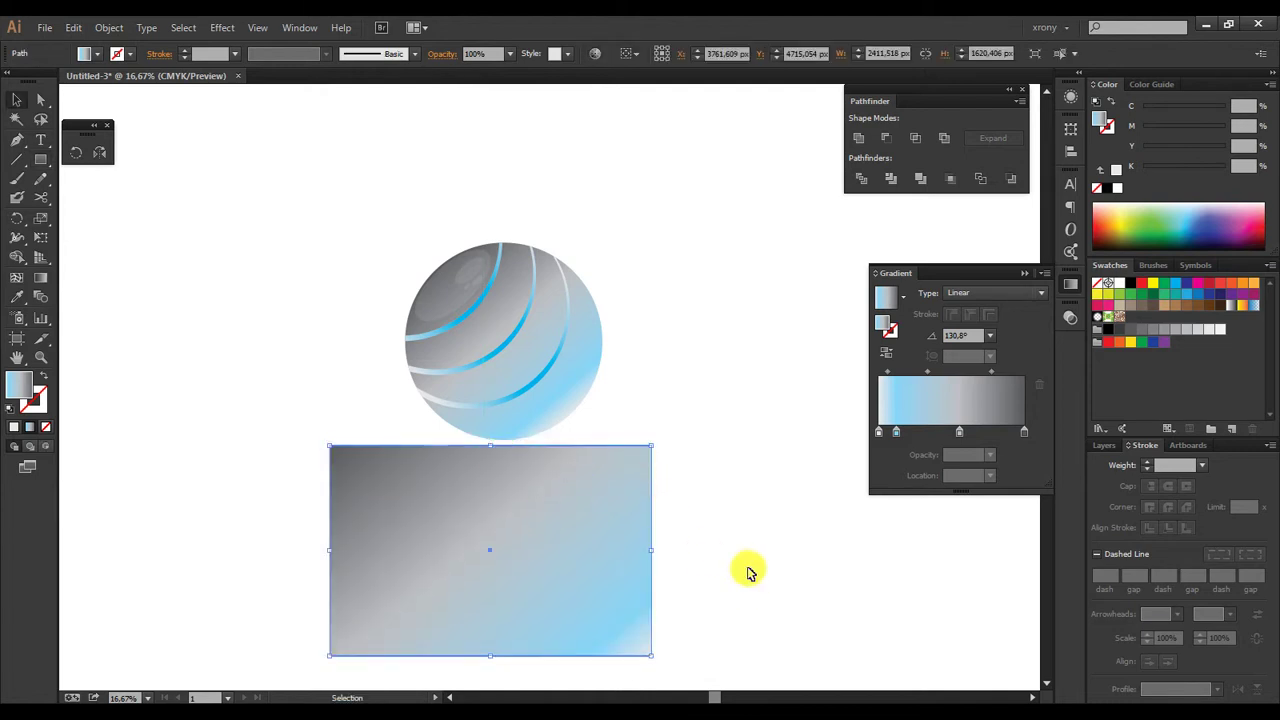
{"action": "left_click_drag", "start_coordinate": [771, 606], "coordinate": [523, 528]}
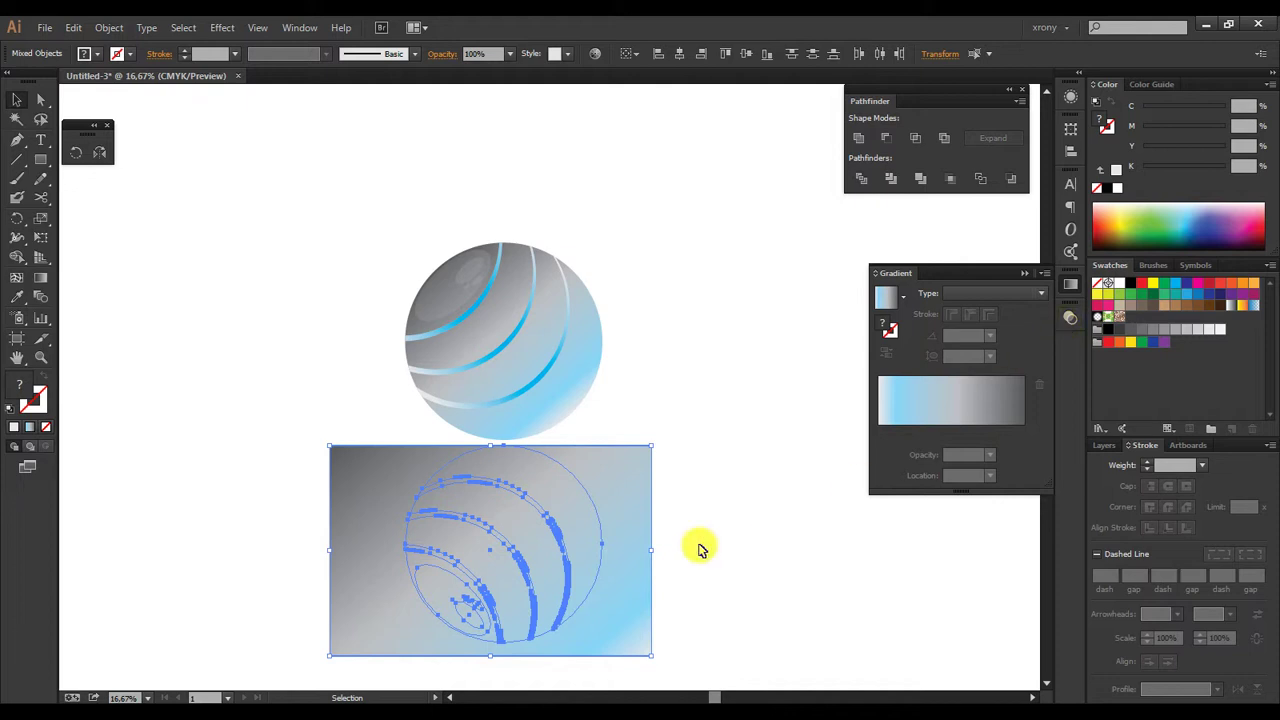
{"action": "left_click", "coordinate": [640, 506]}
Step: Fill the rectangle with a -90° White, Black gradient, black stop at 35.48%, then select it with the mirrored ball
{"action": "left_click", "coordinate": [903, 296]}
{"action": "left_click", "coordinate": [800, 327]}
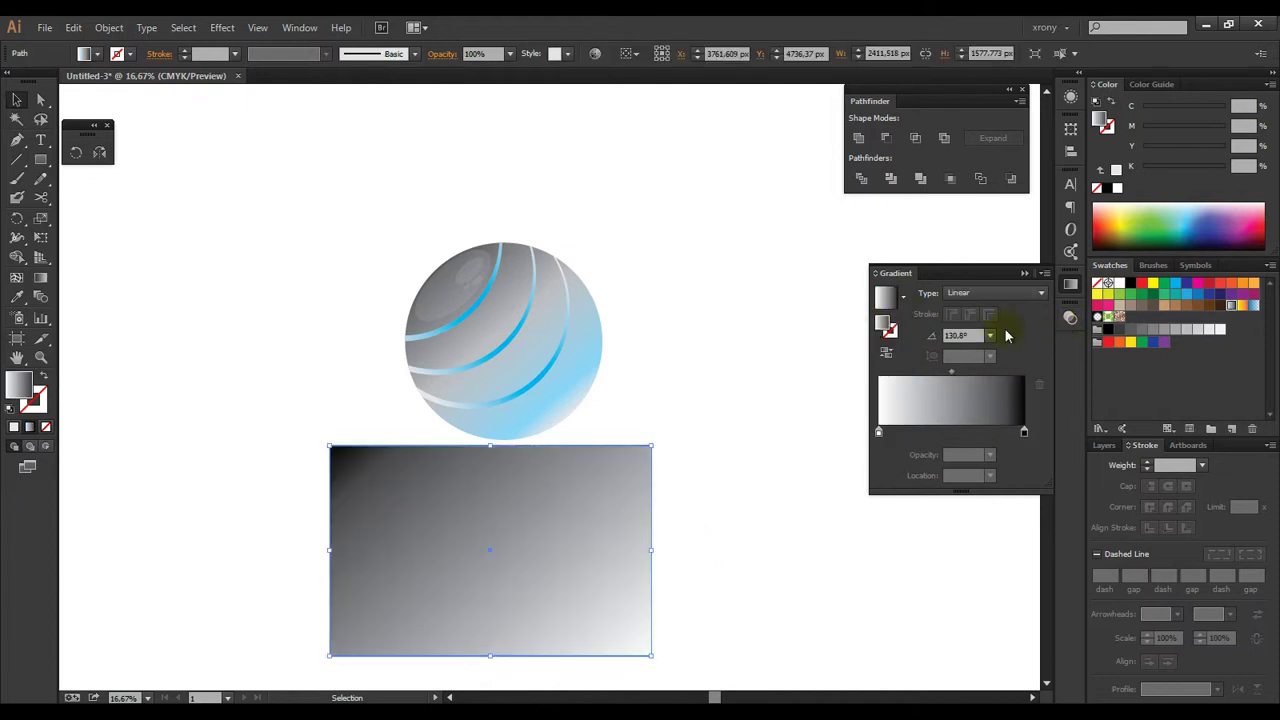
{"action": "left_click", "coordinate": [990, 336]}
{"action": "left_click", "coordinate": [1008, 572]}
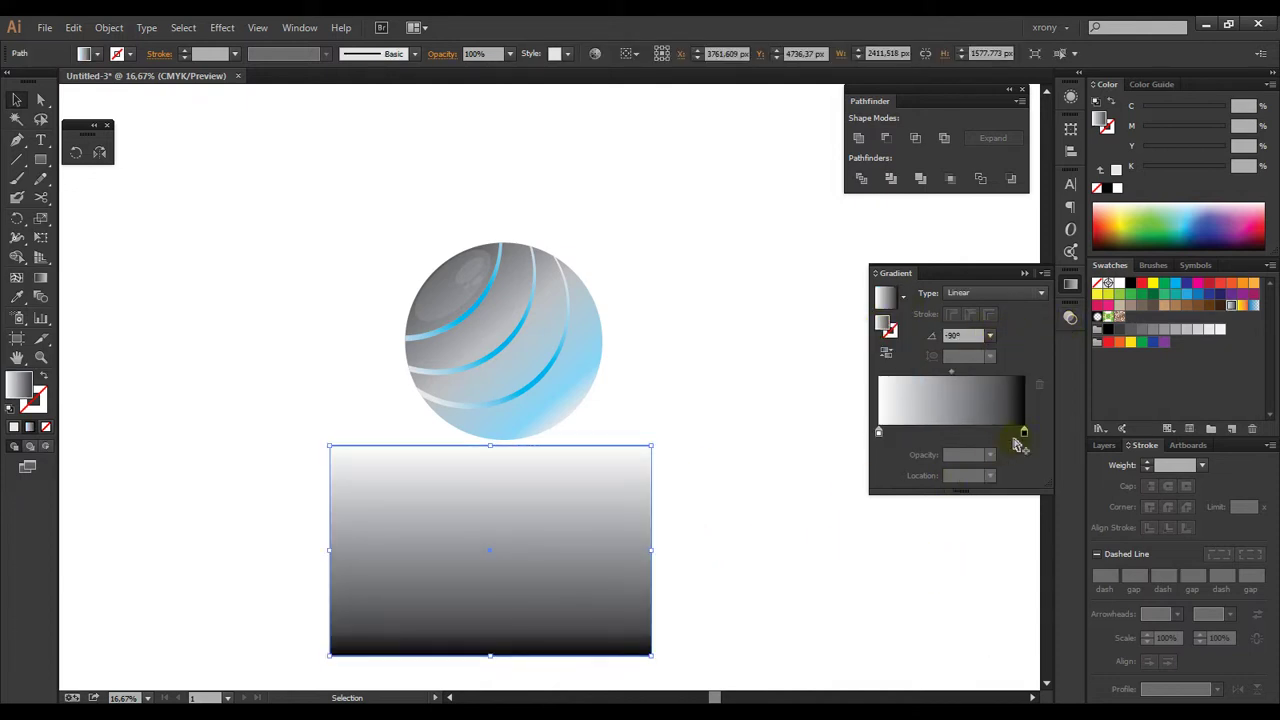
{"action": "left_click_drag", "start_coordinate": [1020, 432], "coordinate": [922, 433]}
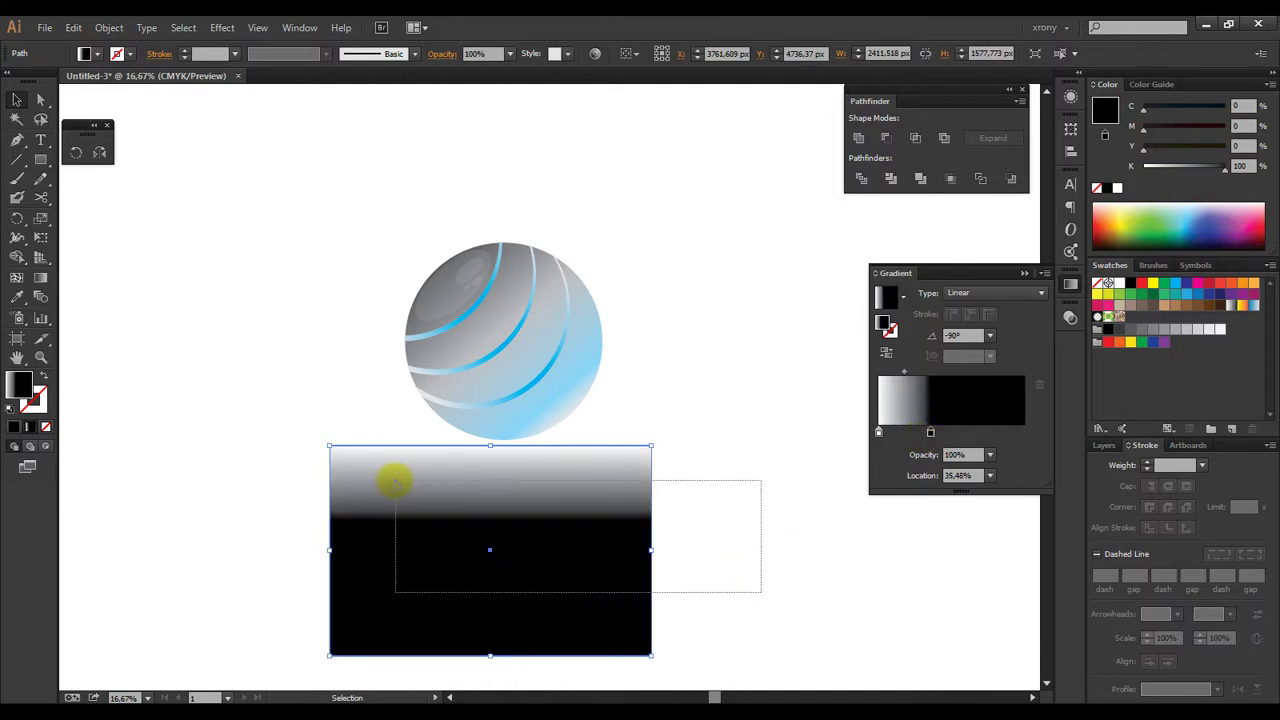
{"action": "left_click_drag", "start_coordinate": [760, 590], "coordinate": [396, 476]}
{"action": "left_click", "coordinate": [1069, 318]}
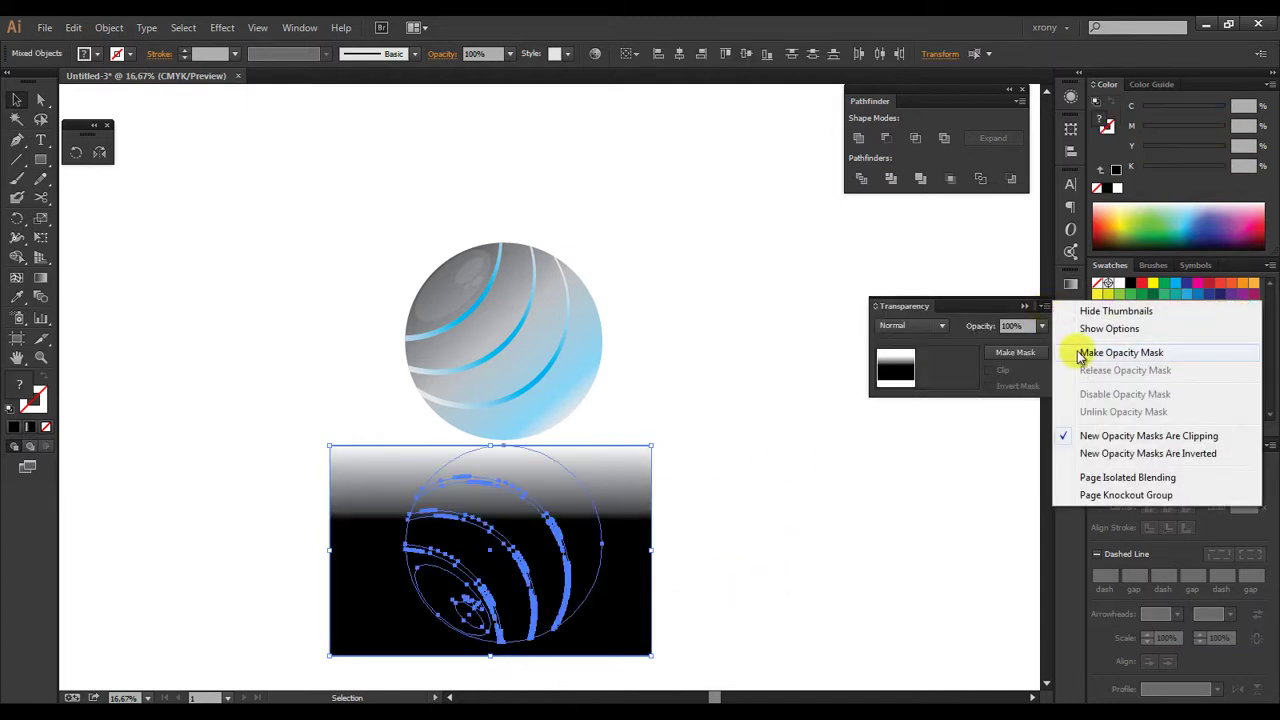
Step: Apply Make Opacity Mask to fade the mirrored ball, then deselect it
{"action": "left_click", "coordinate": [1110, 351]}
{"action": "left_click", "coordinate": [698, 535]}
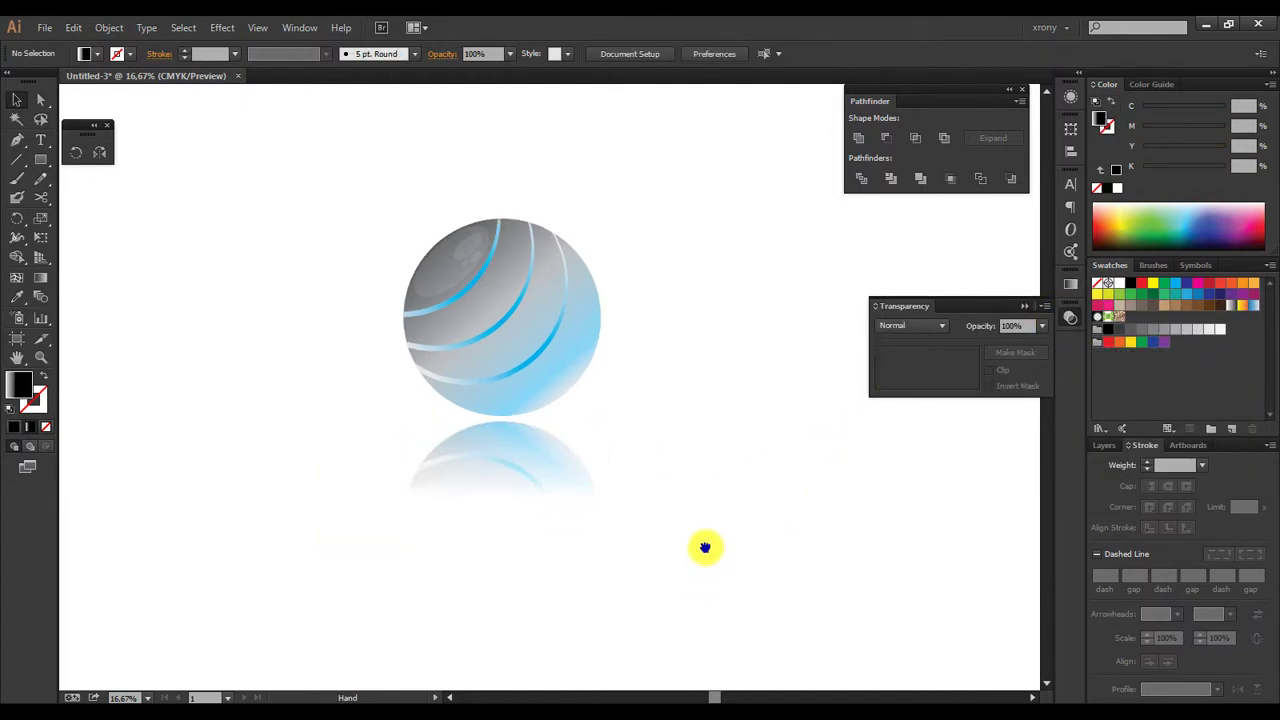
{"action": "scroll", "coordinate": [700, 530], "scroll_direction": "down", "scroll_amount": 2}
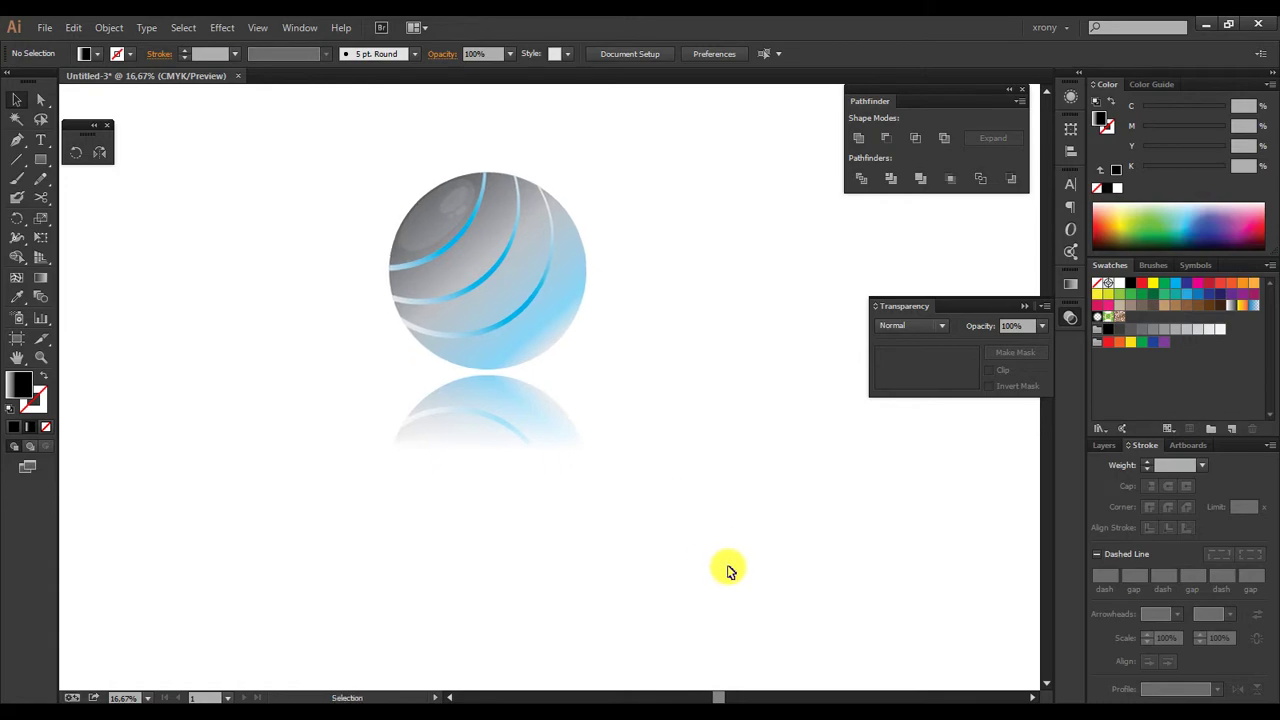